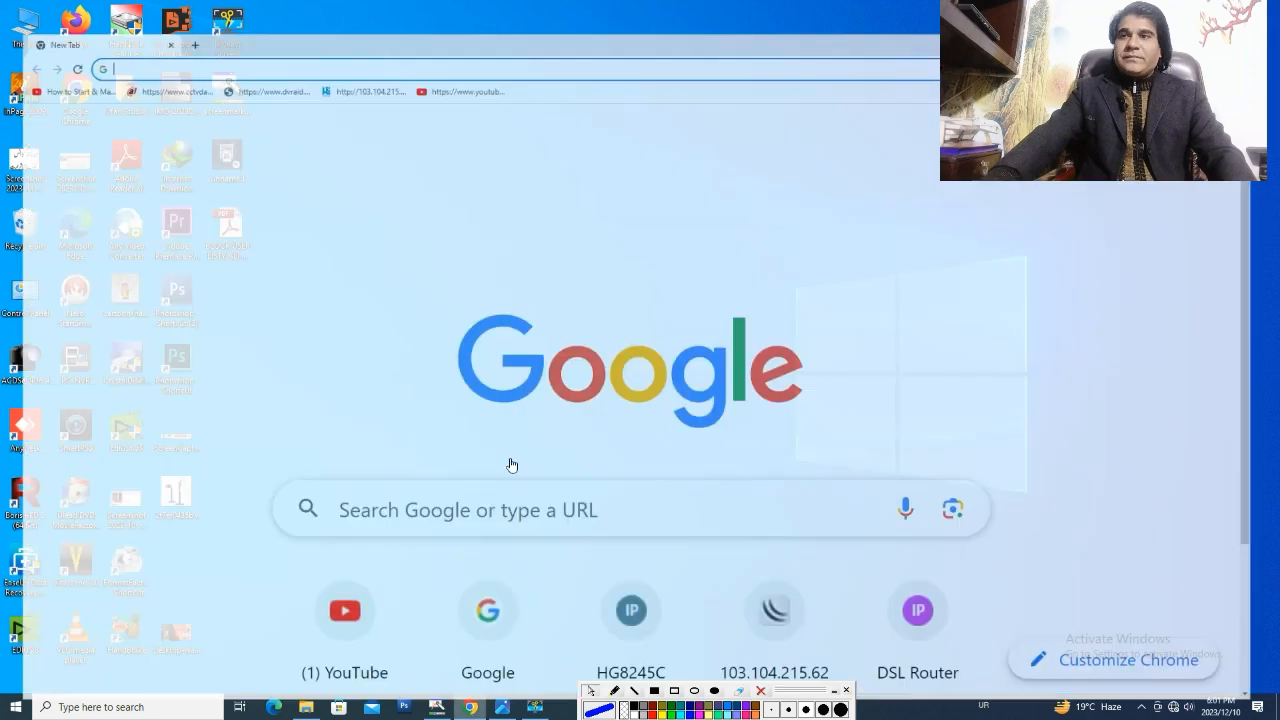
# - Load the Tenda admin page by entering 192.168.0.1 in Chrome's address bar
pyautogui.click(376, 39)
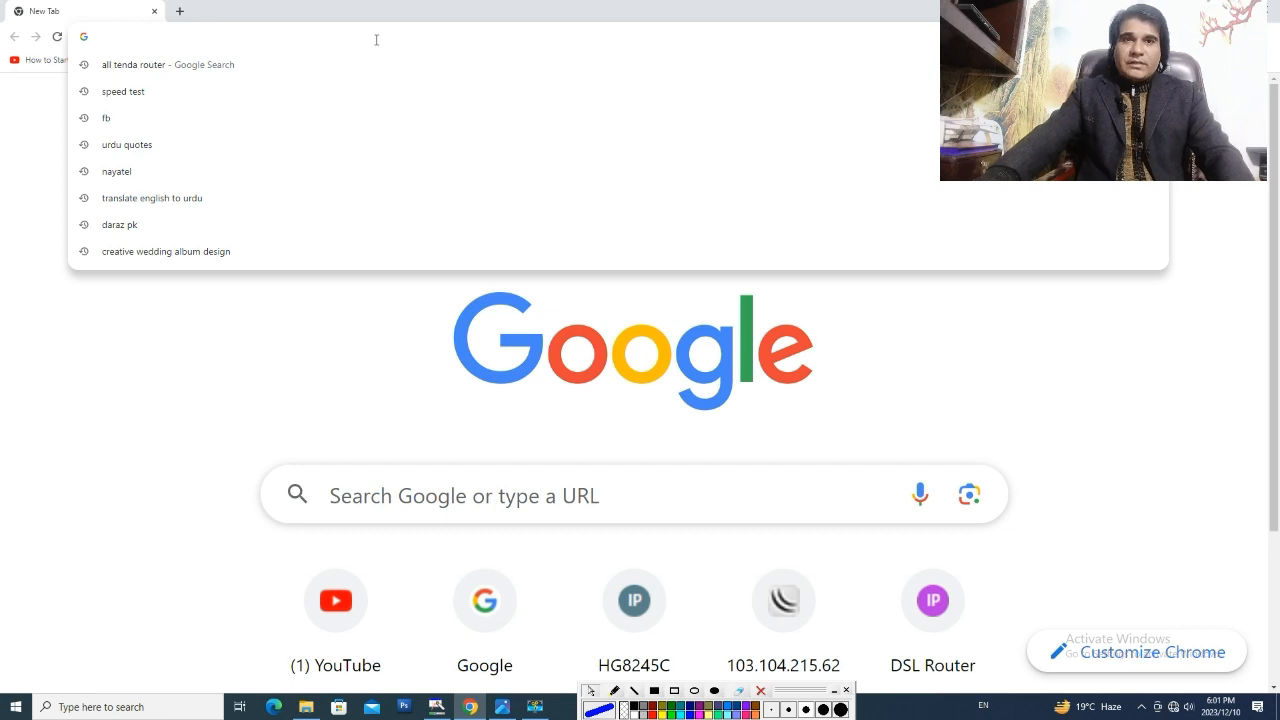
pyautogui.write('192.168')
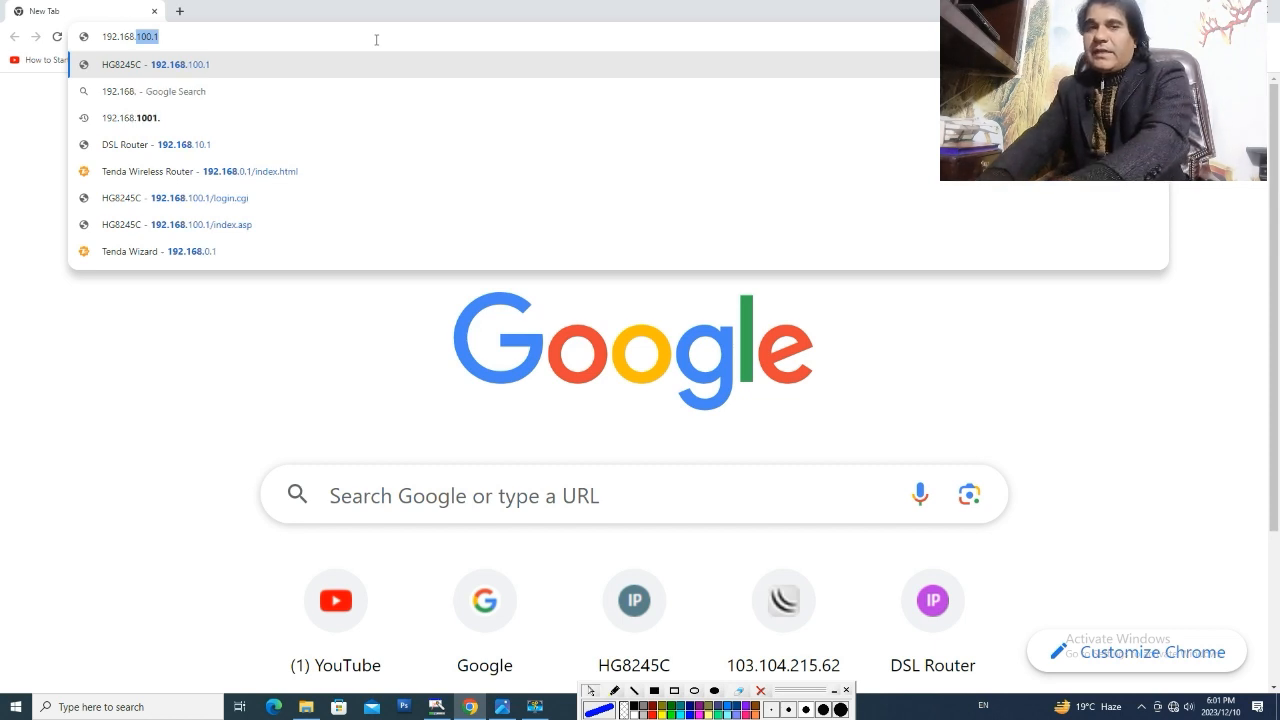
pyautogui.write('.0.1')
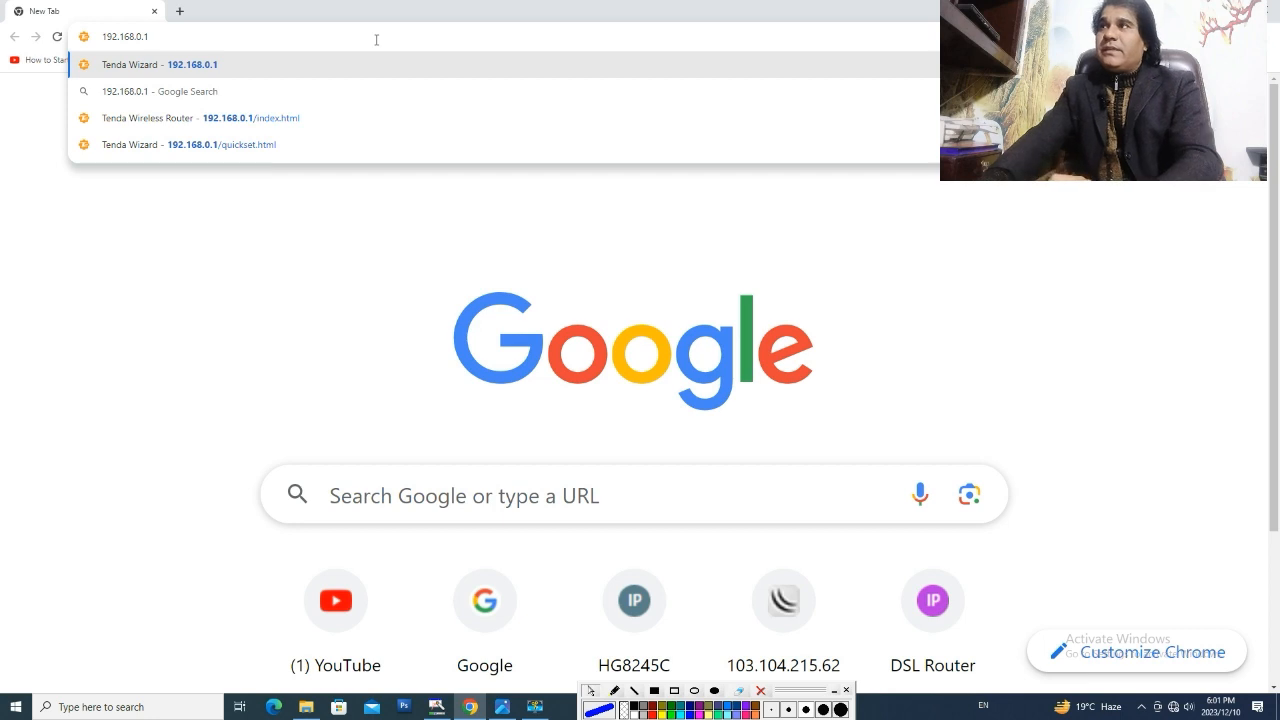
pyautogui.press('Return')
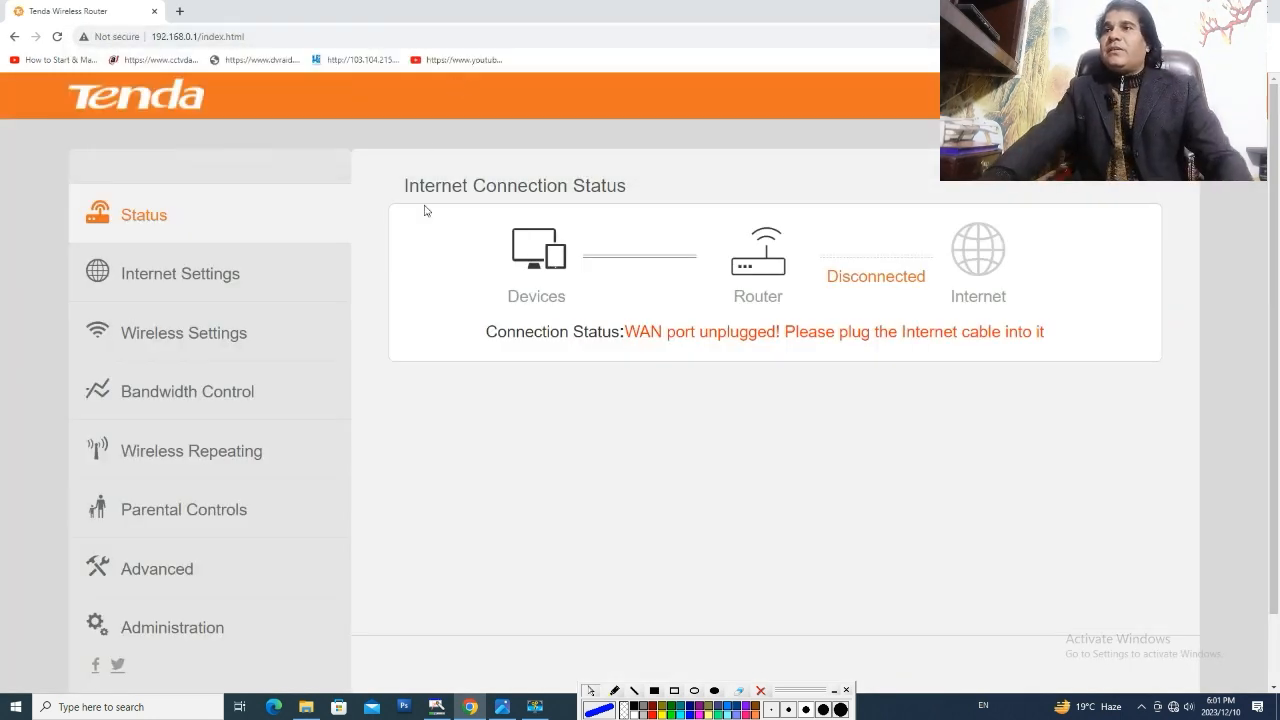
pyautogui.scroll(-1, 396, 242)
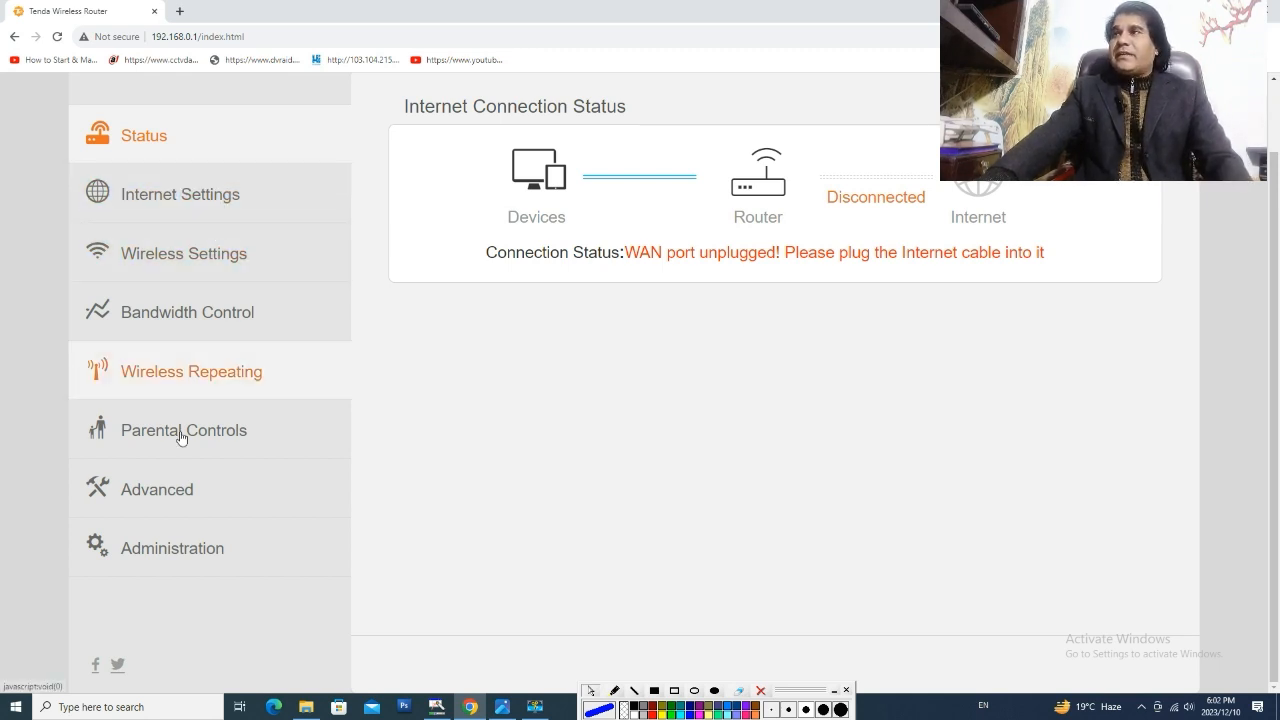
# - Go to Administration and scroll to the Device Management Reboot and Reset options
pyautogui.click(197, 561)
pyautogui.scroll(-7, 717, 387)
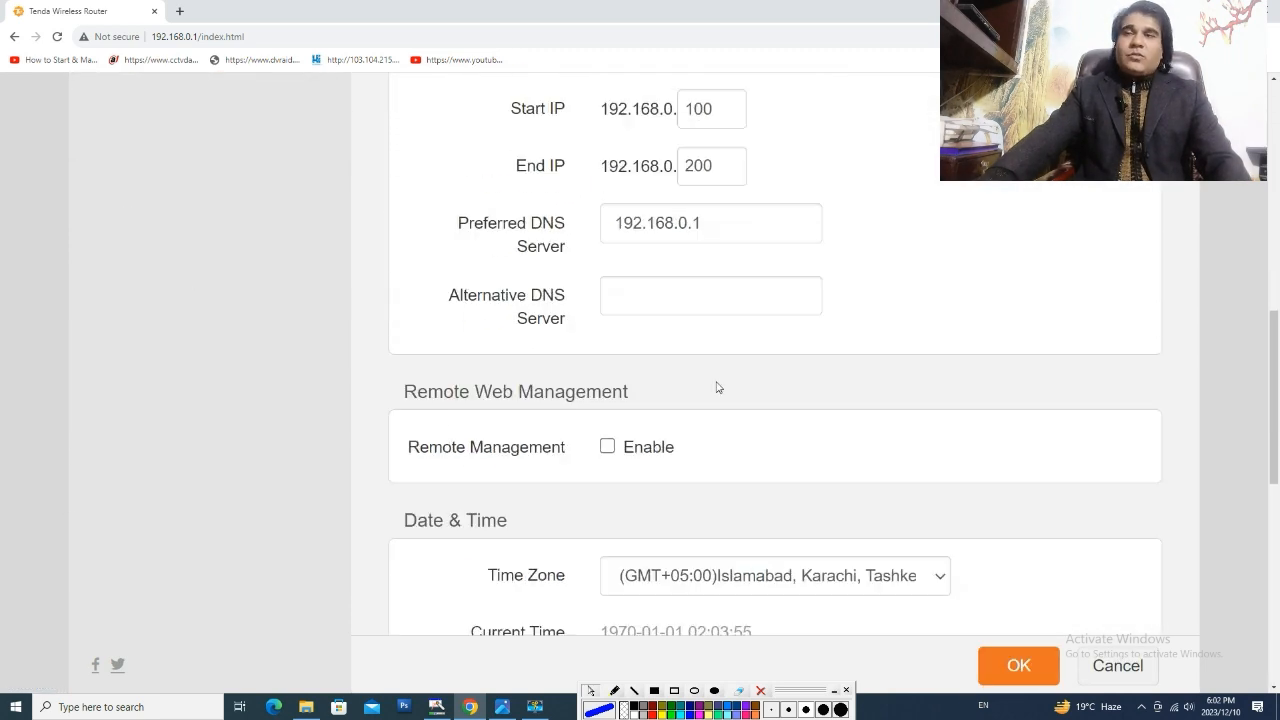
pyautogui.scroll(-4, 717, 387)
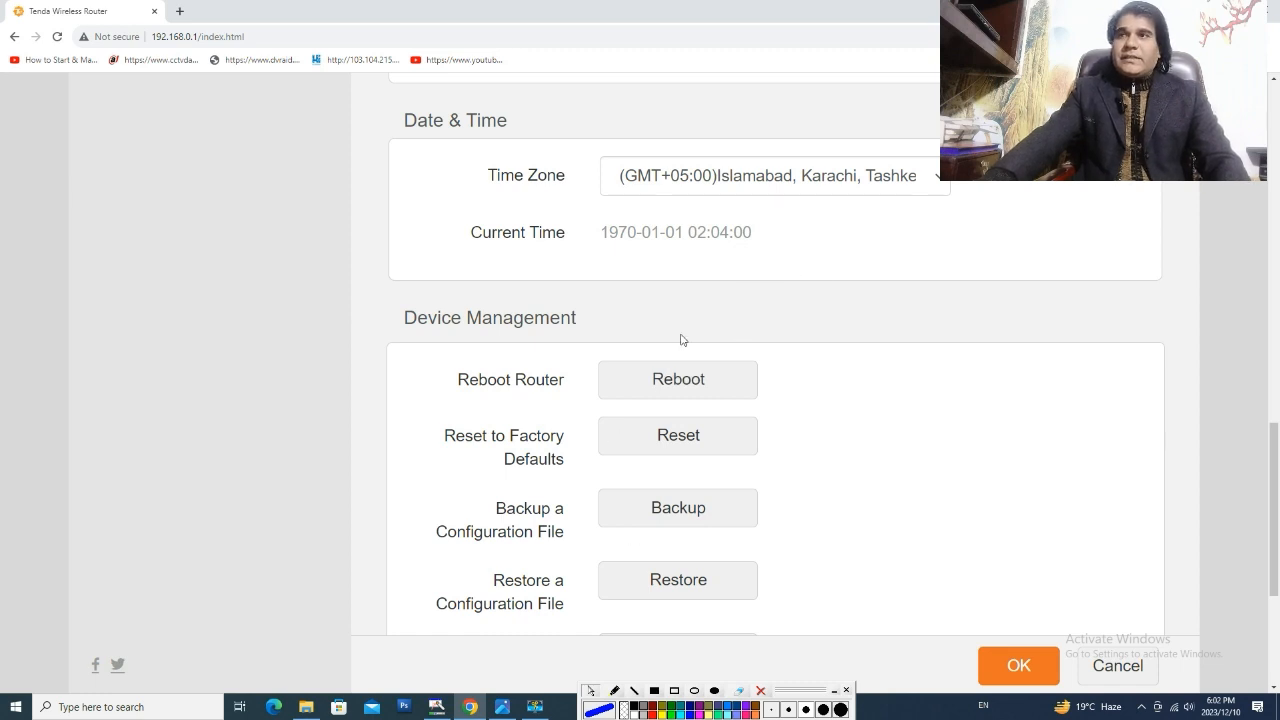
pyautogui.click(710, 437)
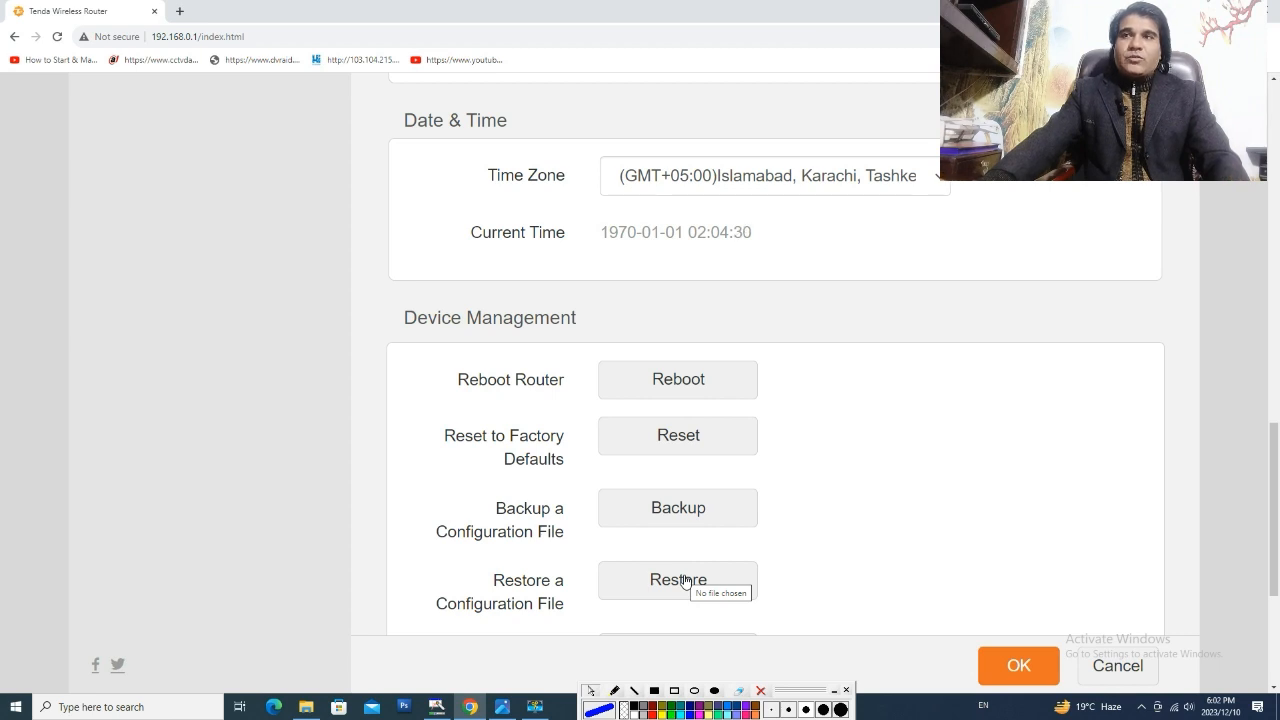
pyautogui.click(715, 381)
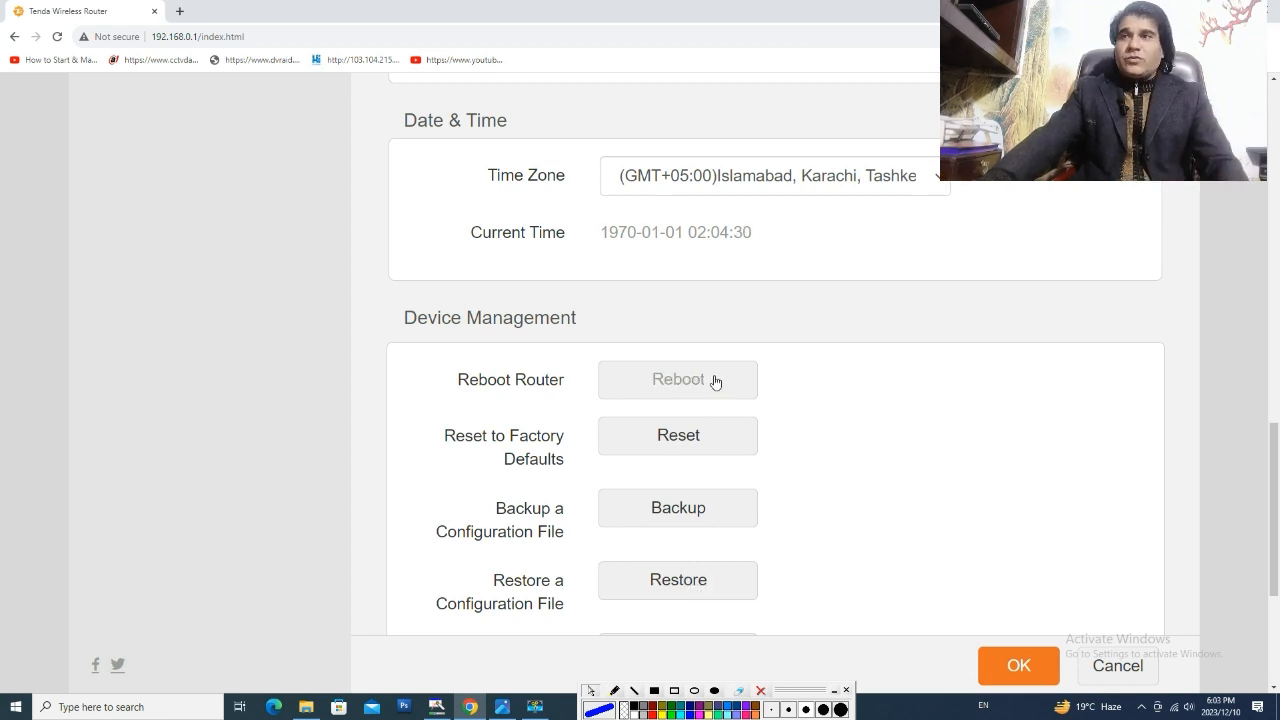
# - Reset the router to factory defaults and confirm the prompt
pyautogui.click(670, 443)
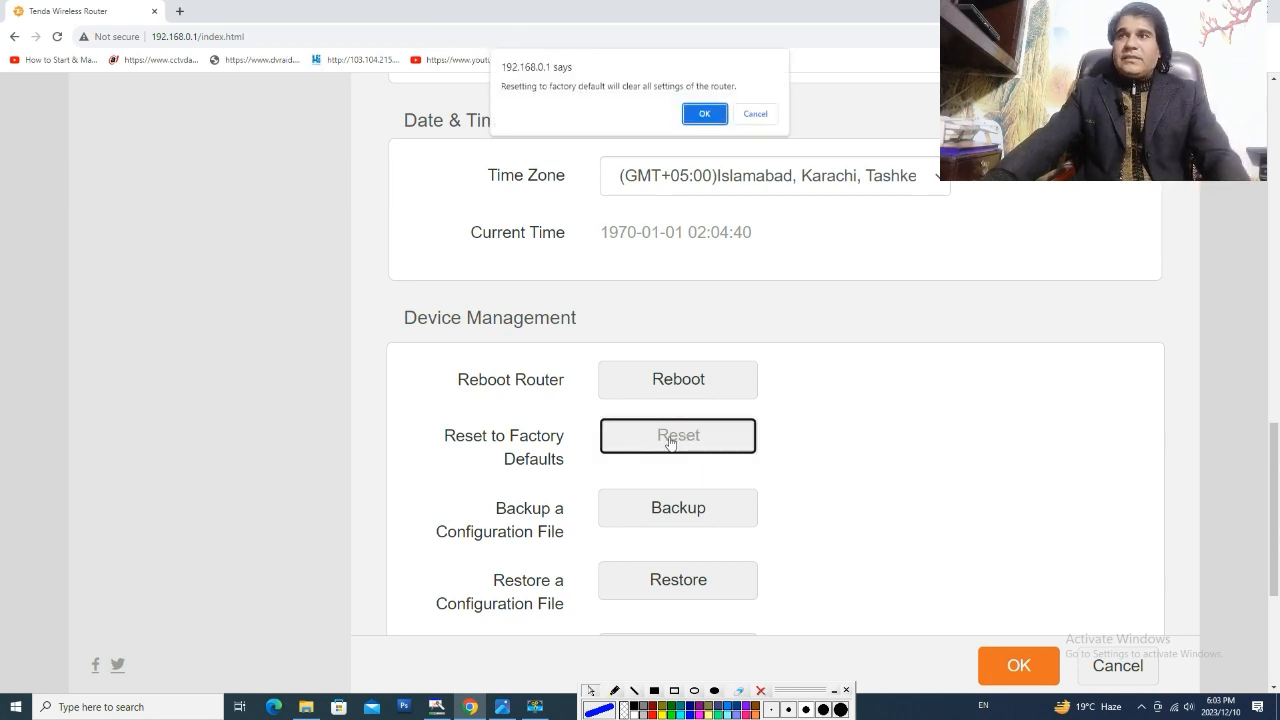
pyautogui.press('Return')
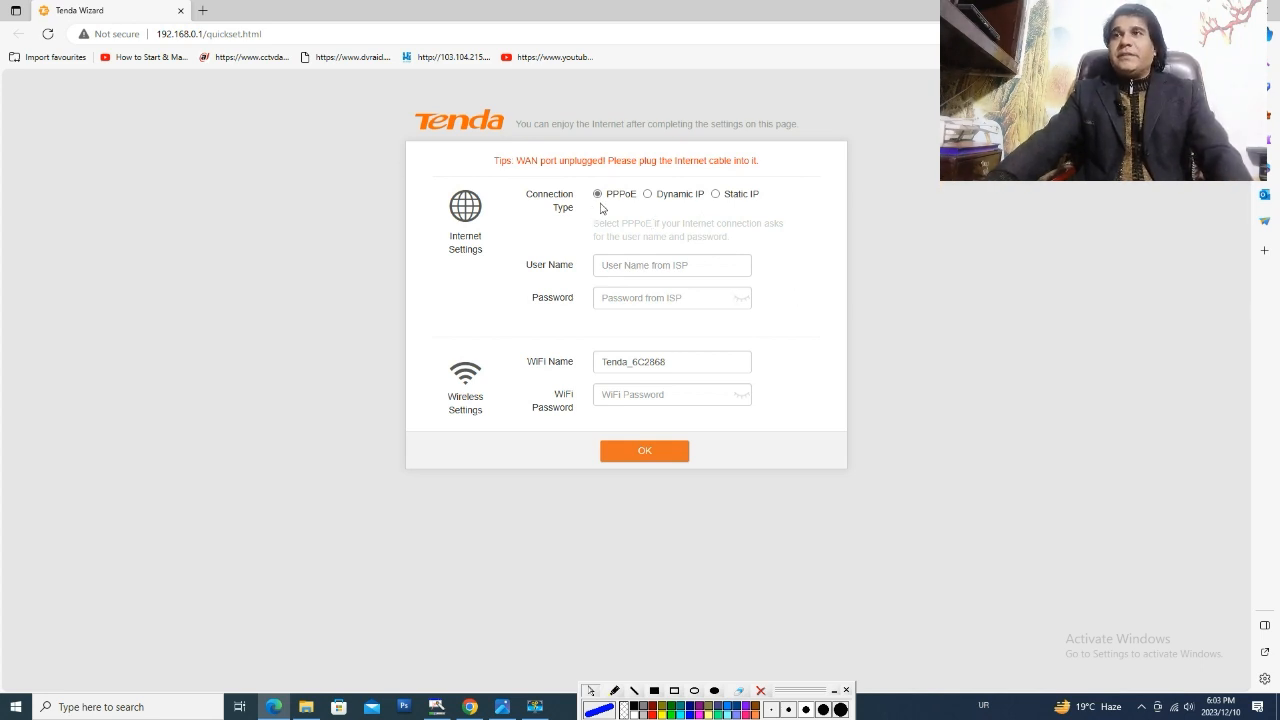
# - Outline the connection type choices with an annotation rectangle, then choose Dynamic IP
pyautogui.click(674, 692)
pyautogui.moveTo(579, 173); pyautogui.dragTo(786, 214)
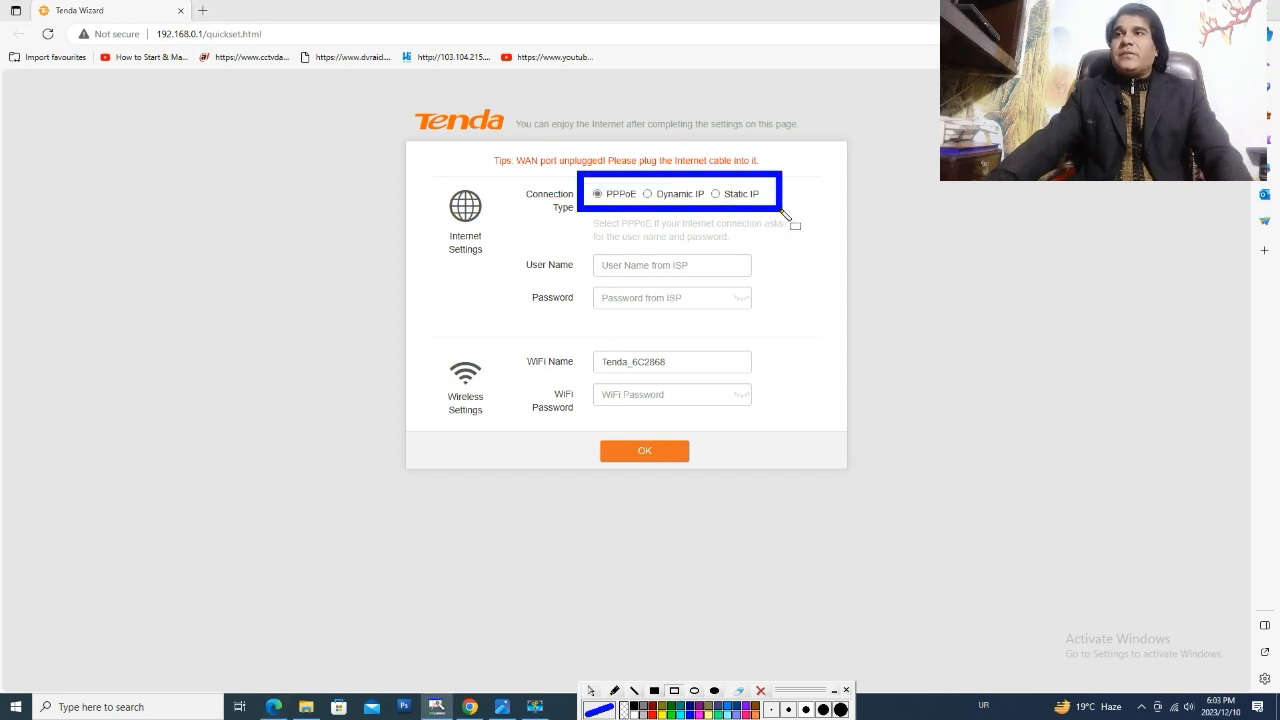
pyautogui.click(591, 692)
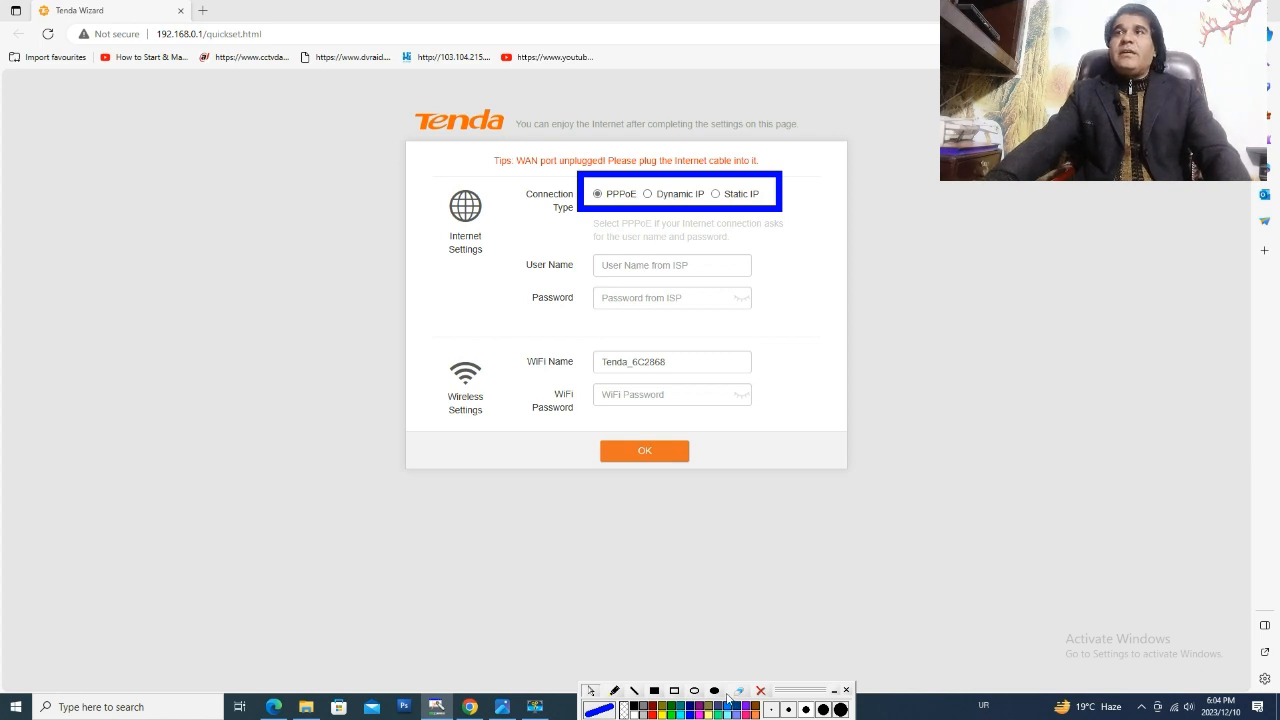
pyautogui.click(648, 195)
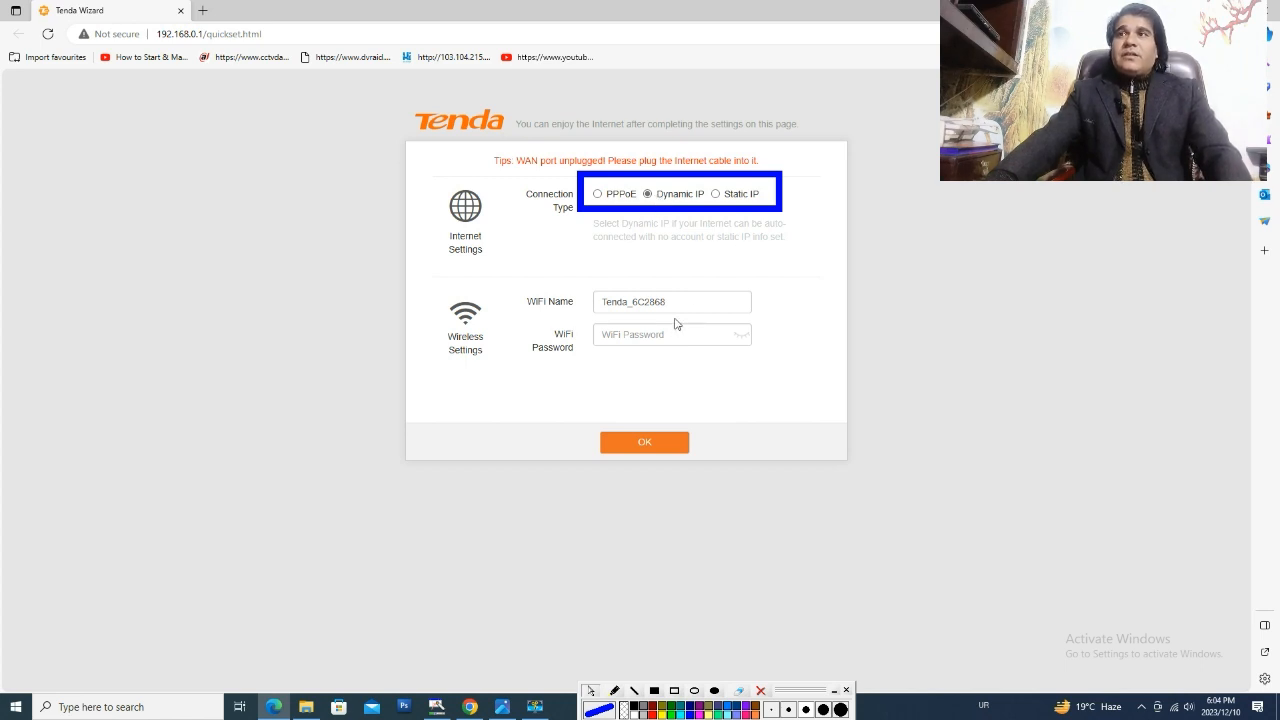
# - Enter the WiFi password using English (US) input and save the quick setup
pyautogui.click(640, 302)
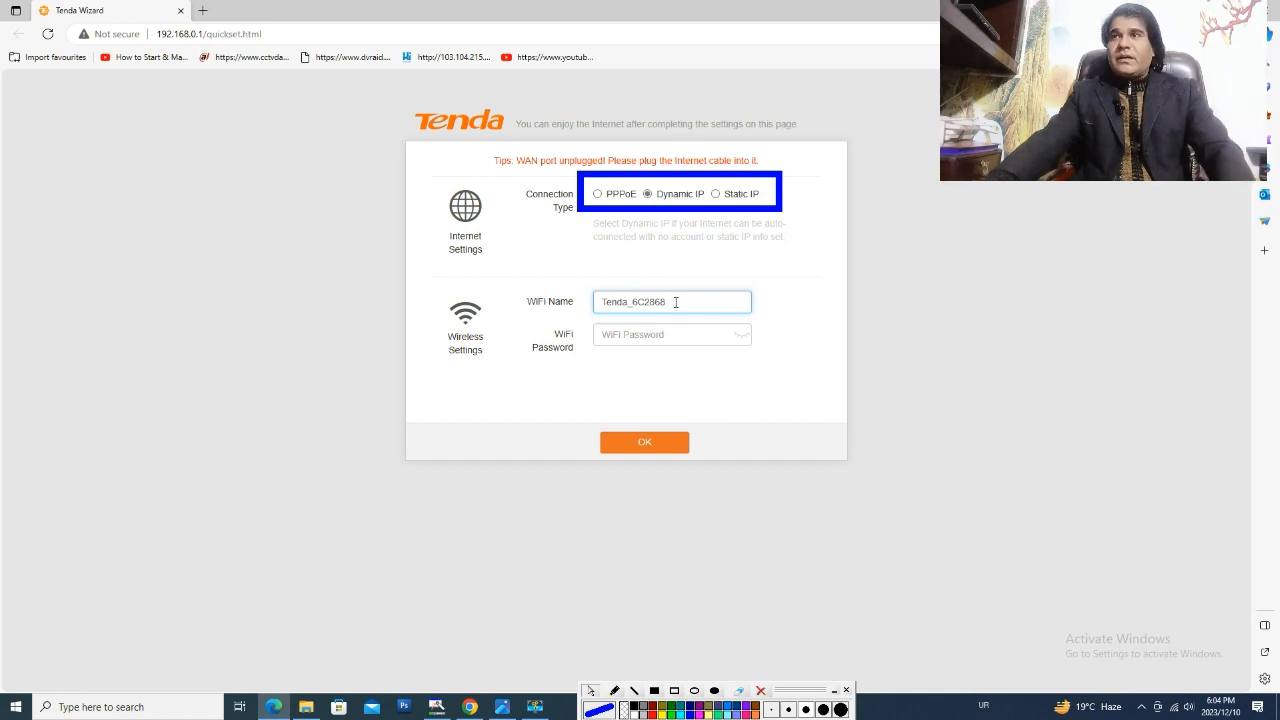
pyautogui.click(719, 338)
pyautogui.click(690, 338)
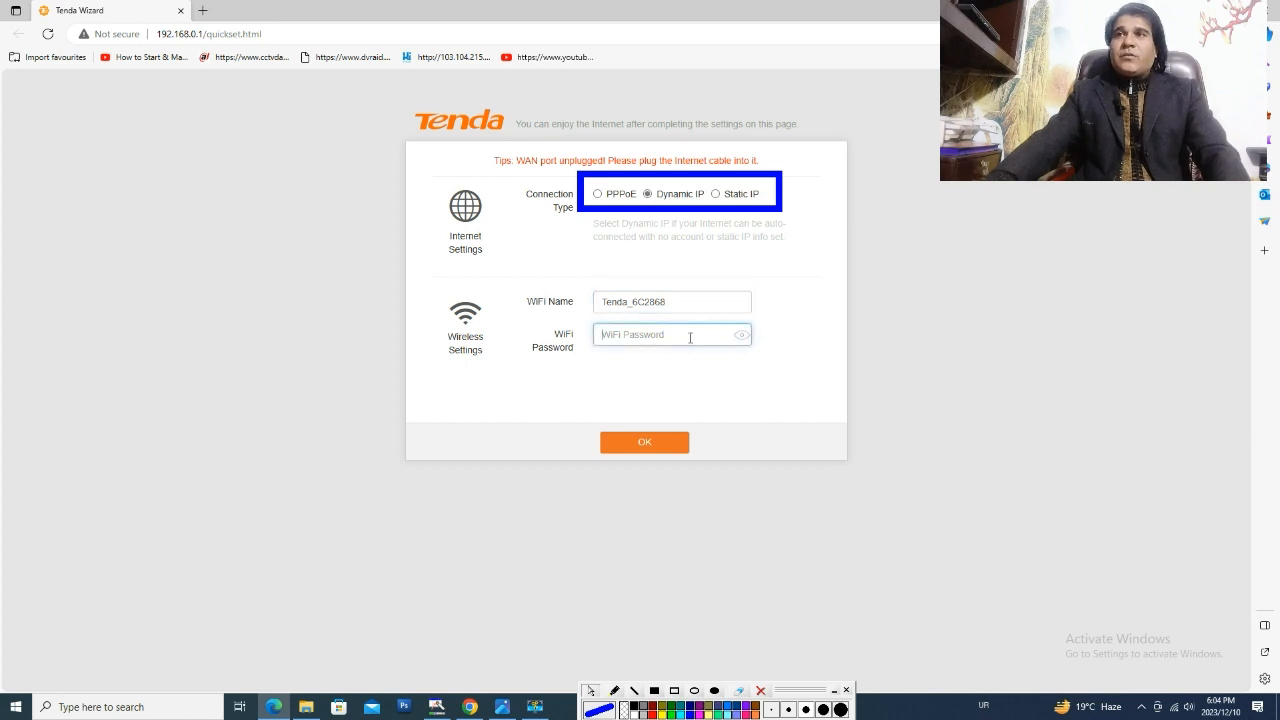
pyautogui.write('ٹ')
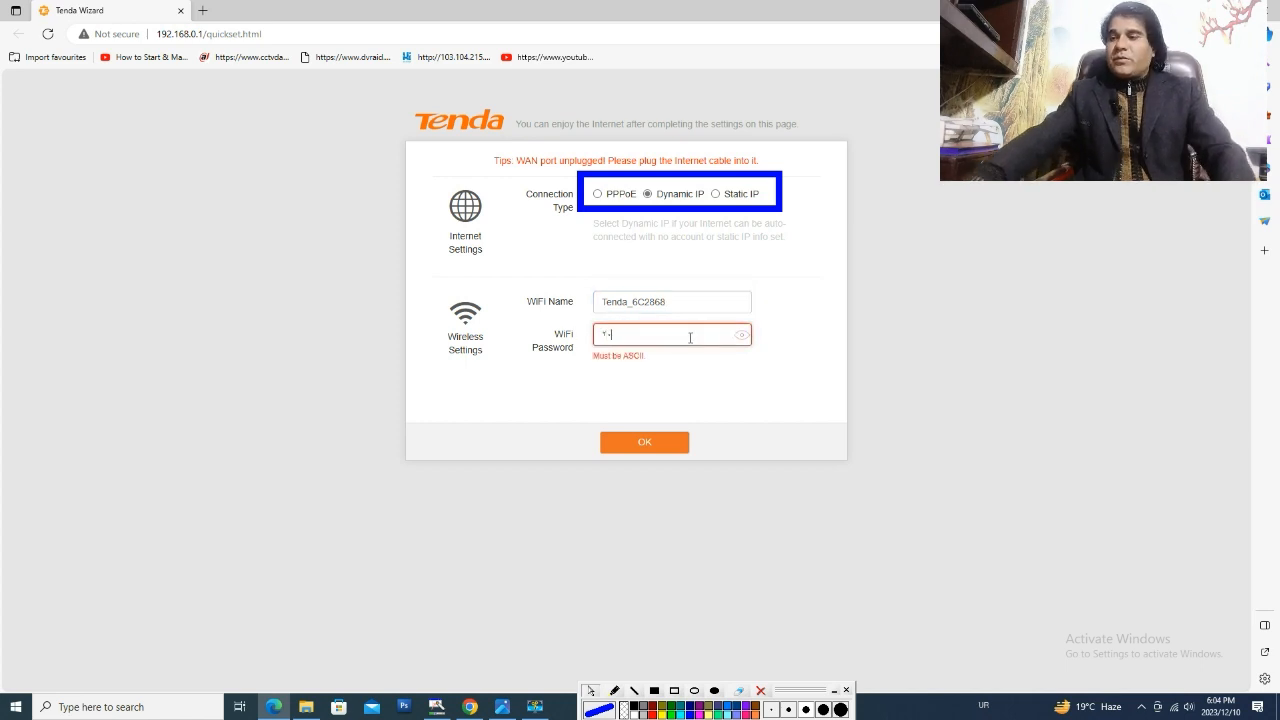
pyautogui.press('BackSpace')
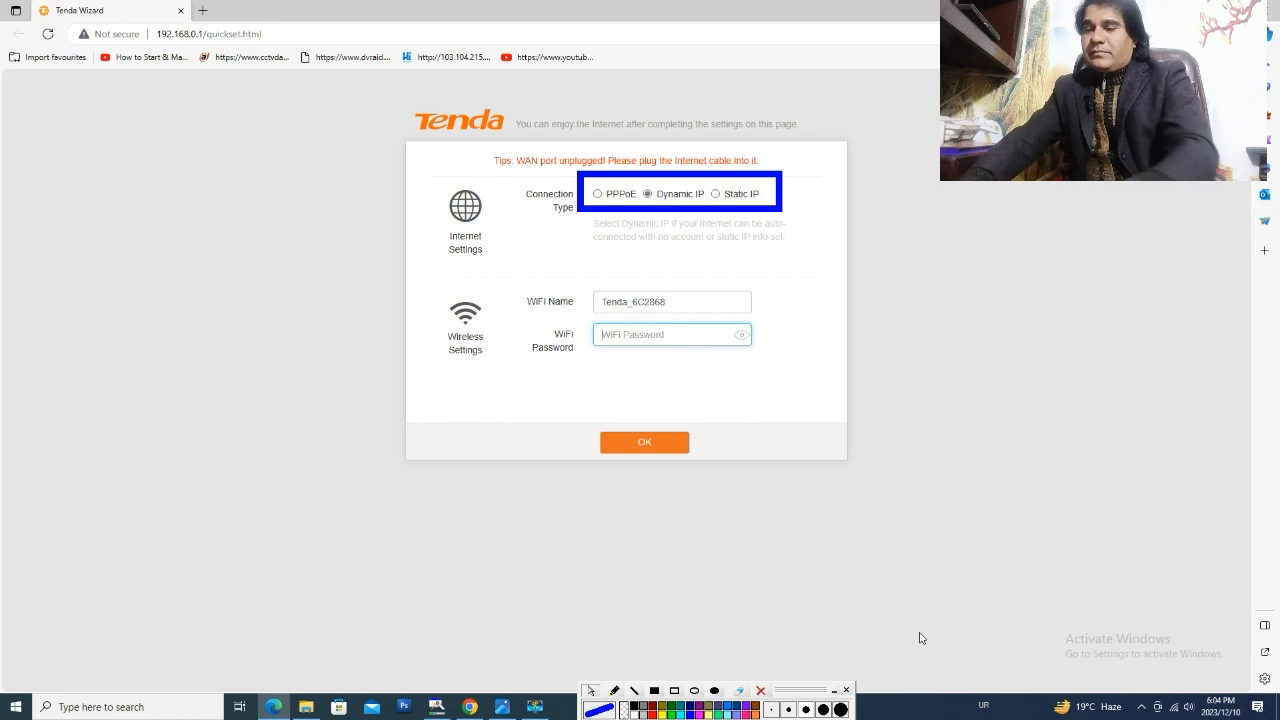
pyautogui.click(984, 706)
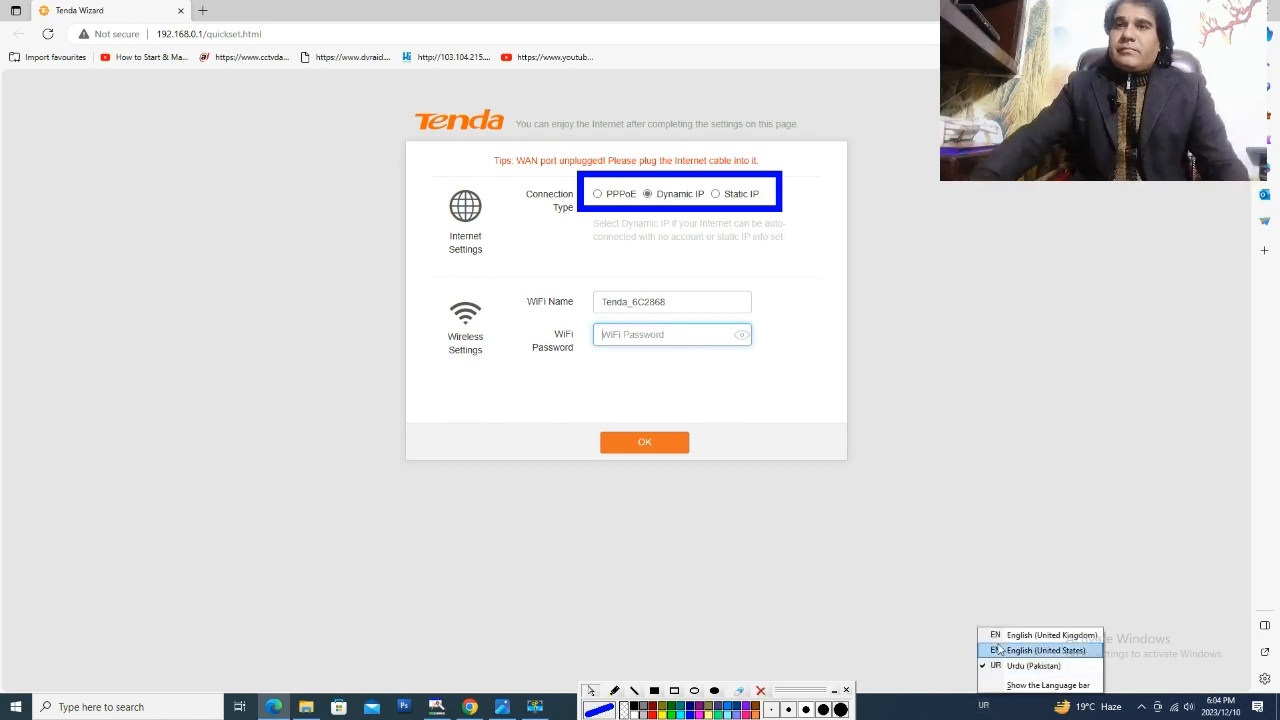
pyautogui.click(999, 650)
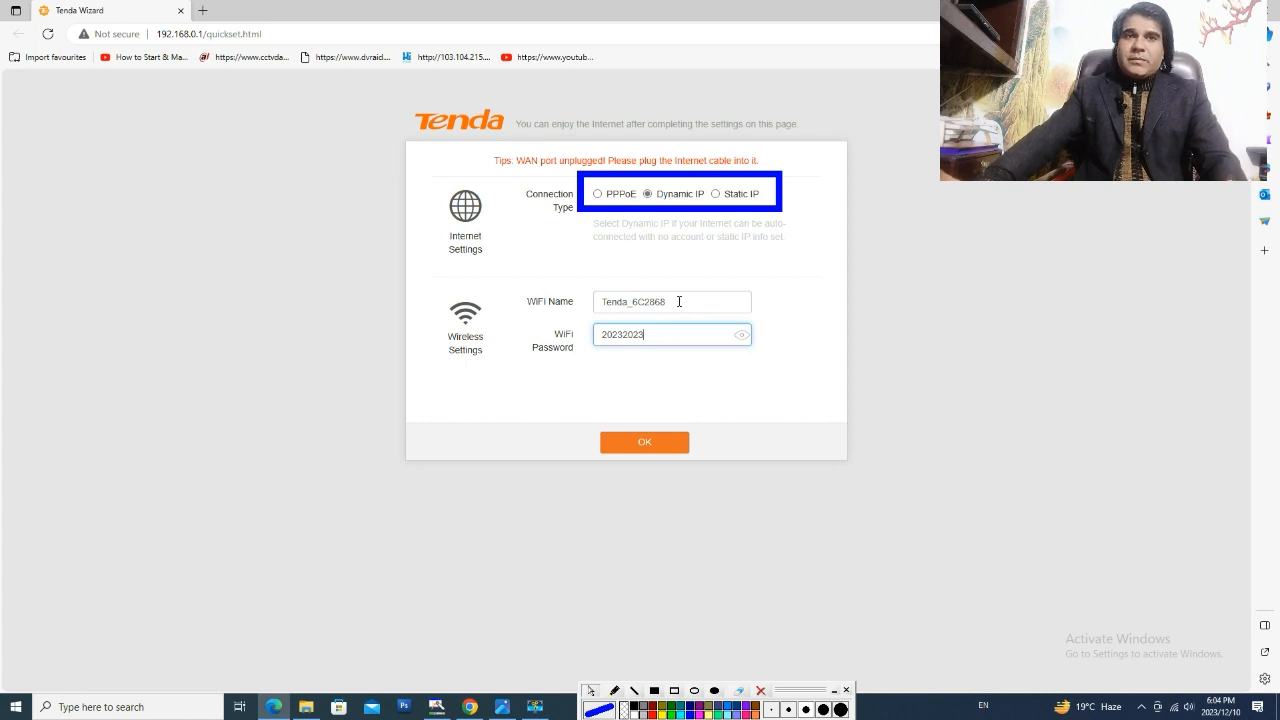
pyautogui.click(647, 450)
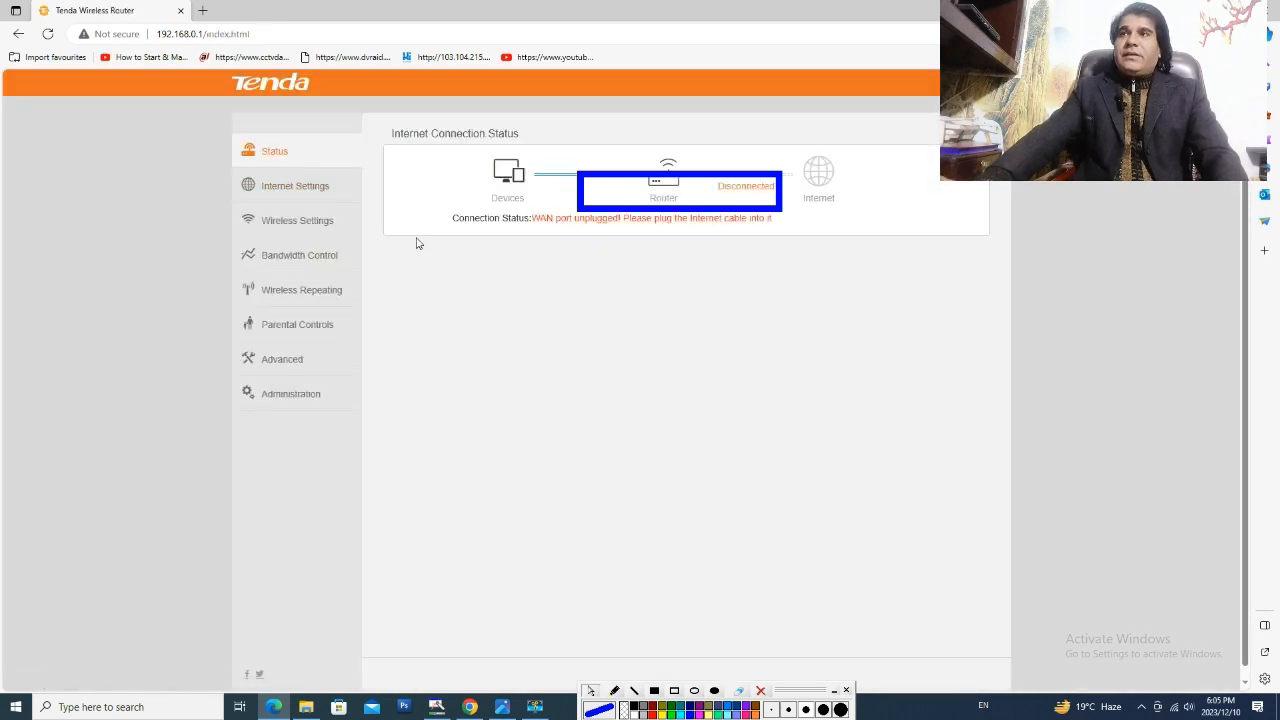
# - Clear the on-screen annotation and go to the Wireless Repeating page
pyautogui.click(846, 690)
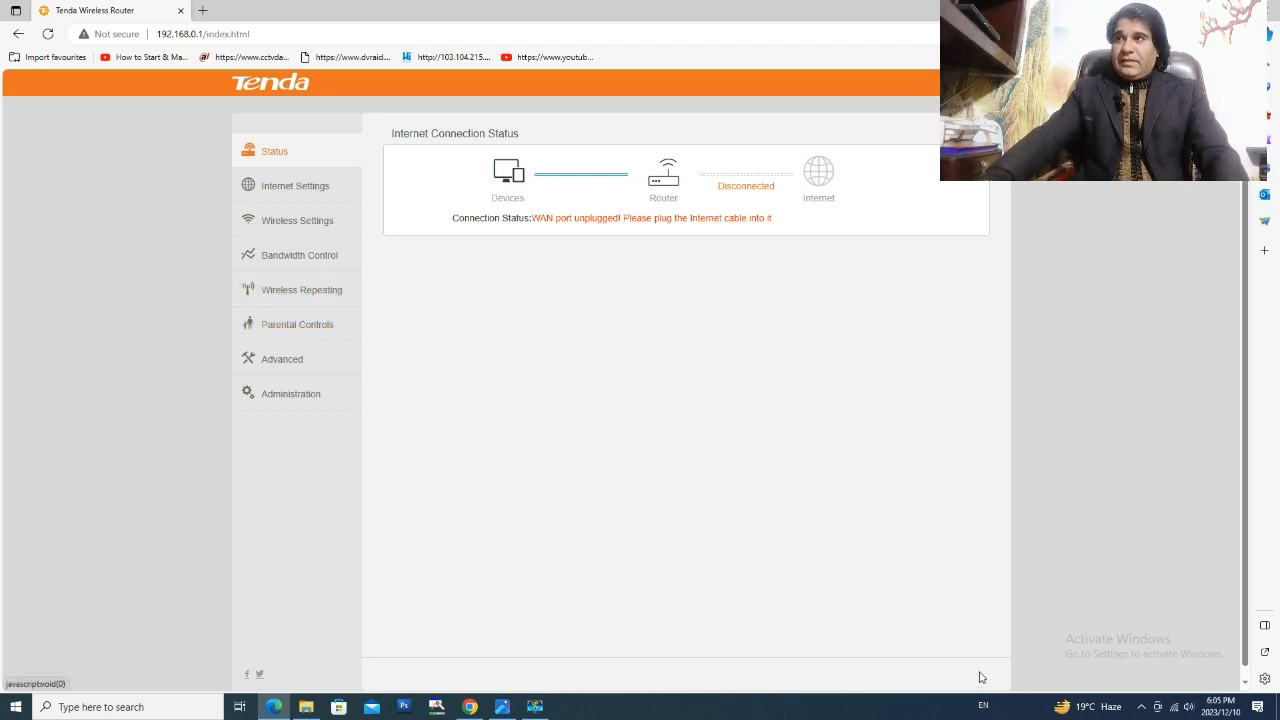
pyautogui.click(300, 297)
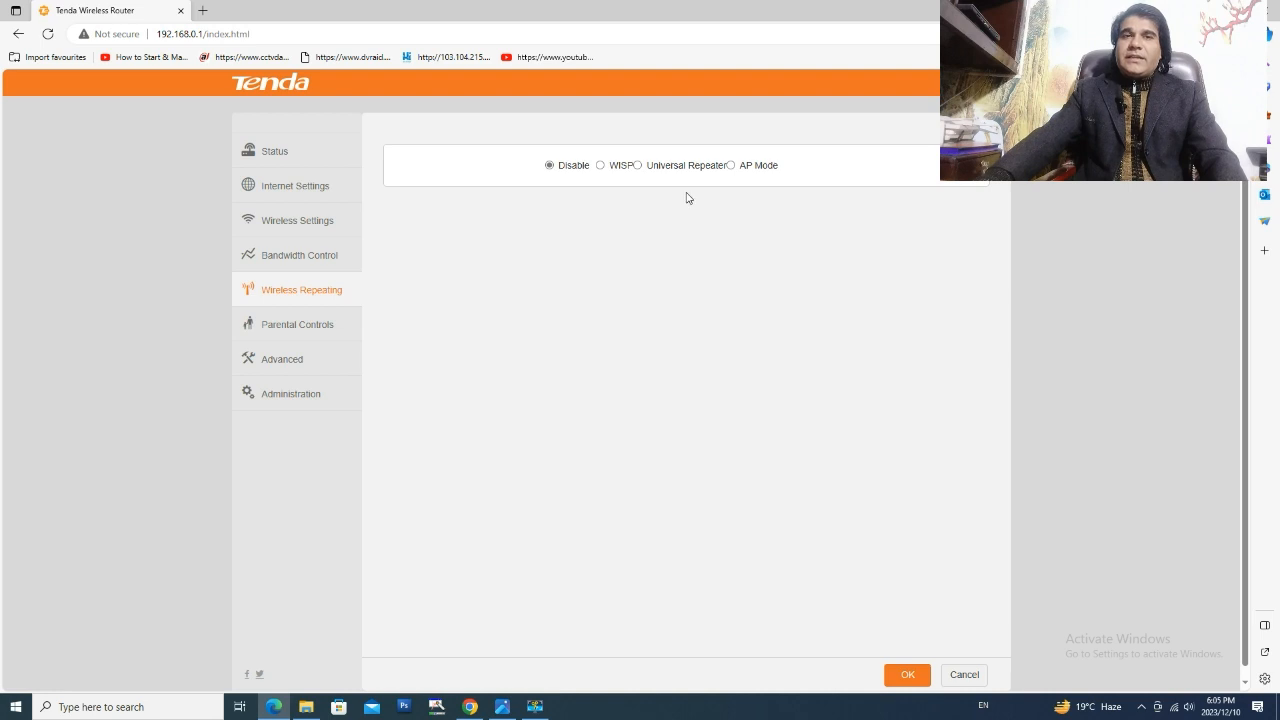
# - Select Universal Repeater mode so nearby WiFi networks are scanned
pyautogui.click(638, 166)
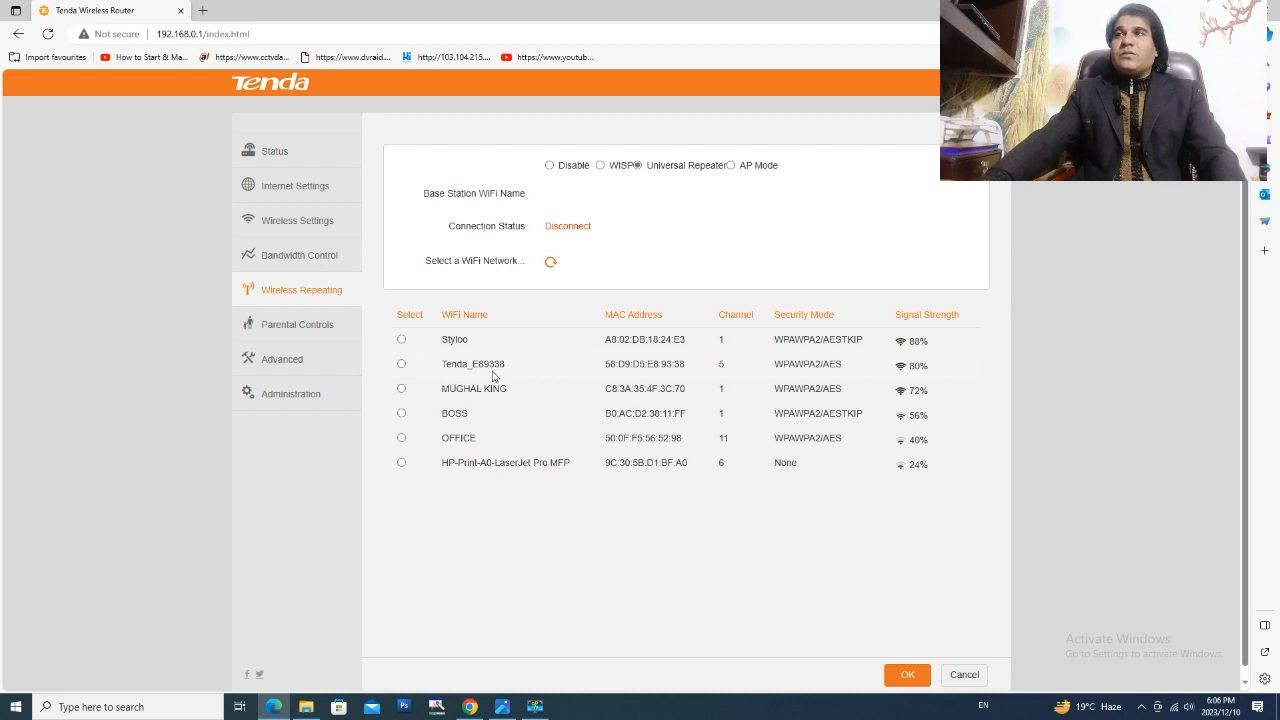
# - Pick Tenda_E89338 as base station and enter its WiFi password, checking it via the eye icon
pyautogui.click(401, 365)
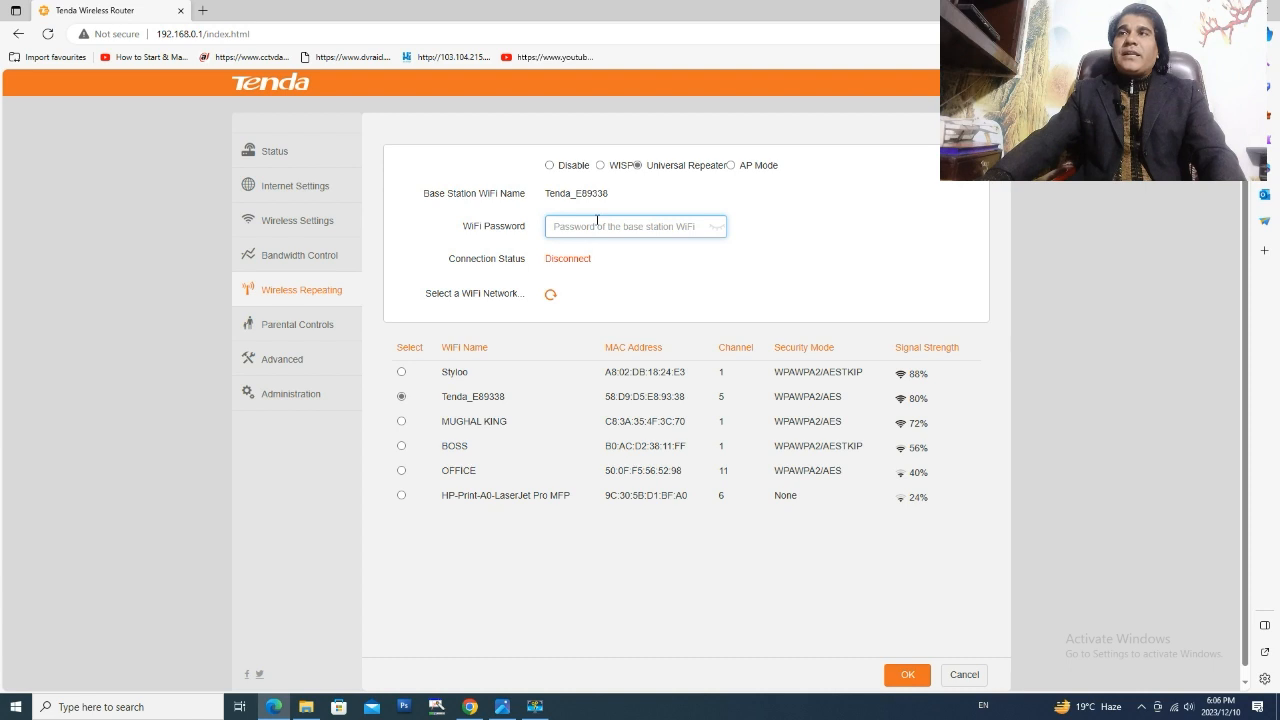
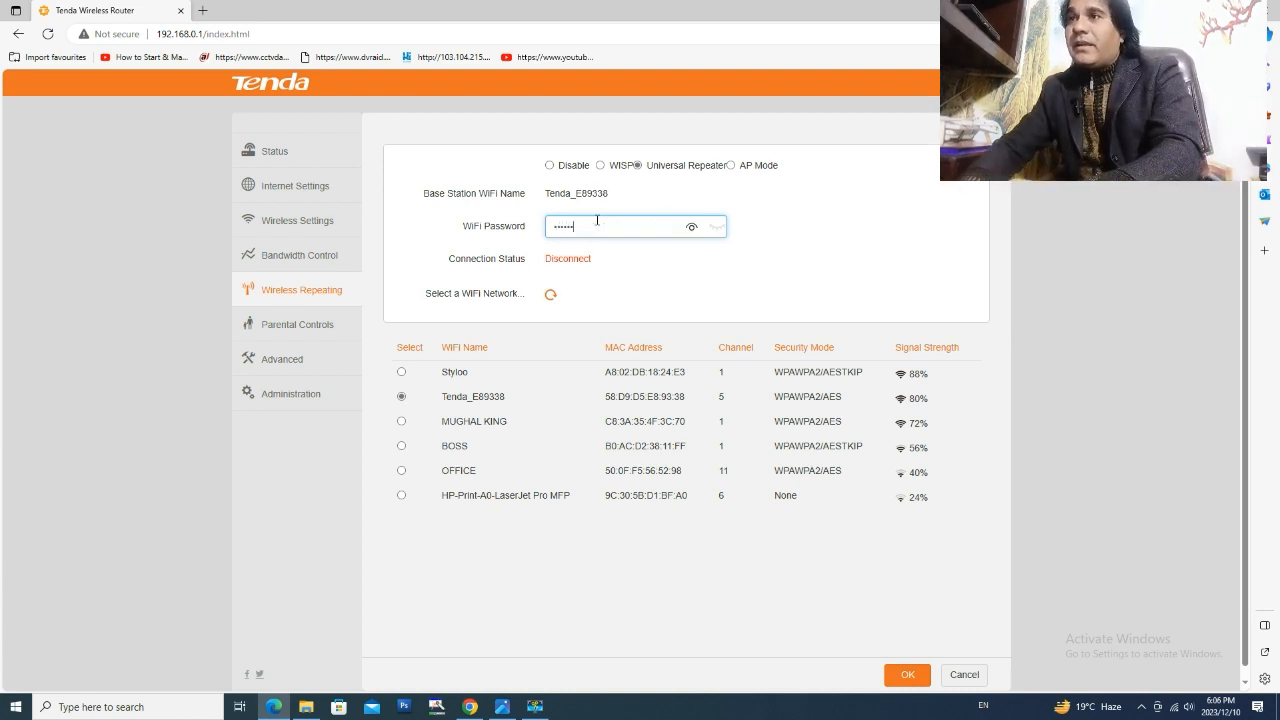
pyautogui.write('•••')
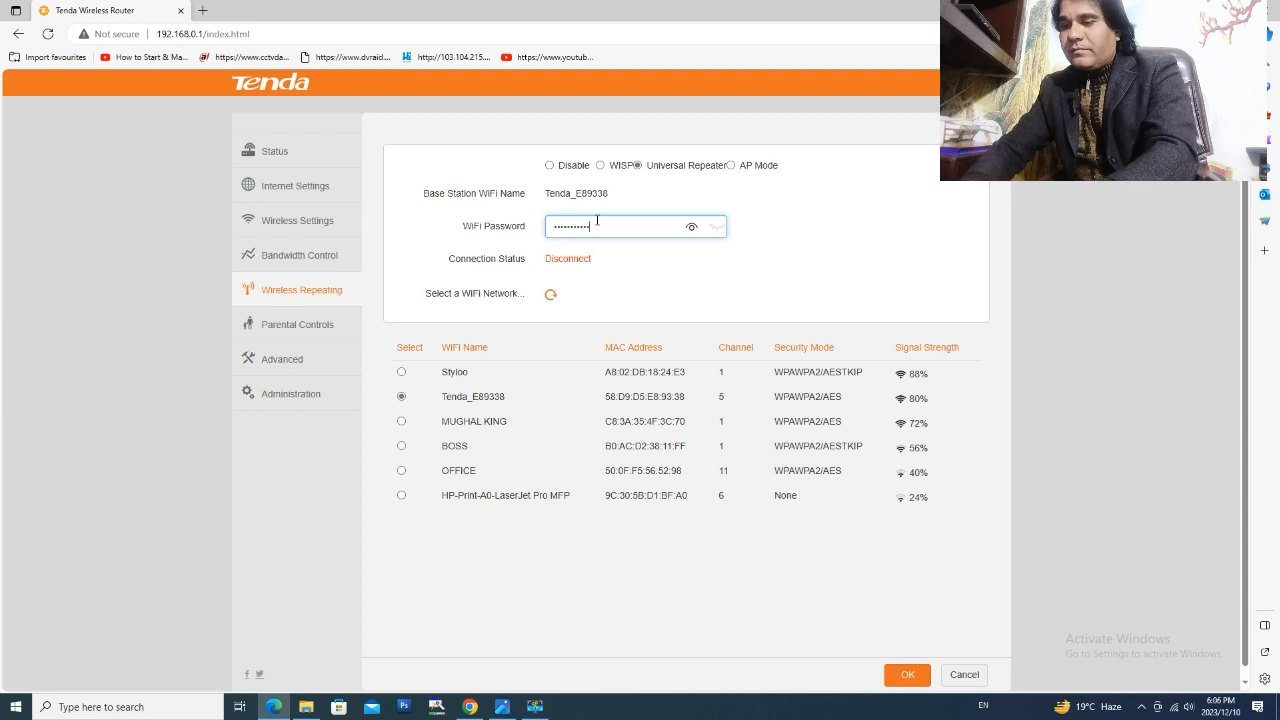
pyautogui.click(690, 229)
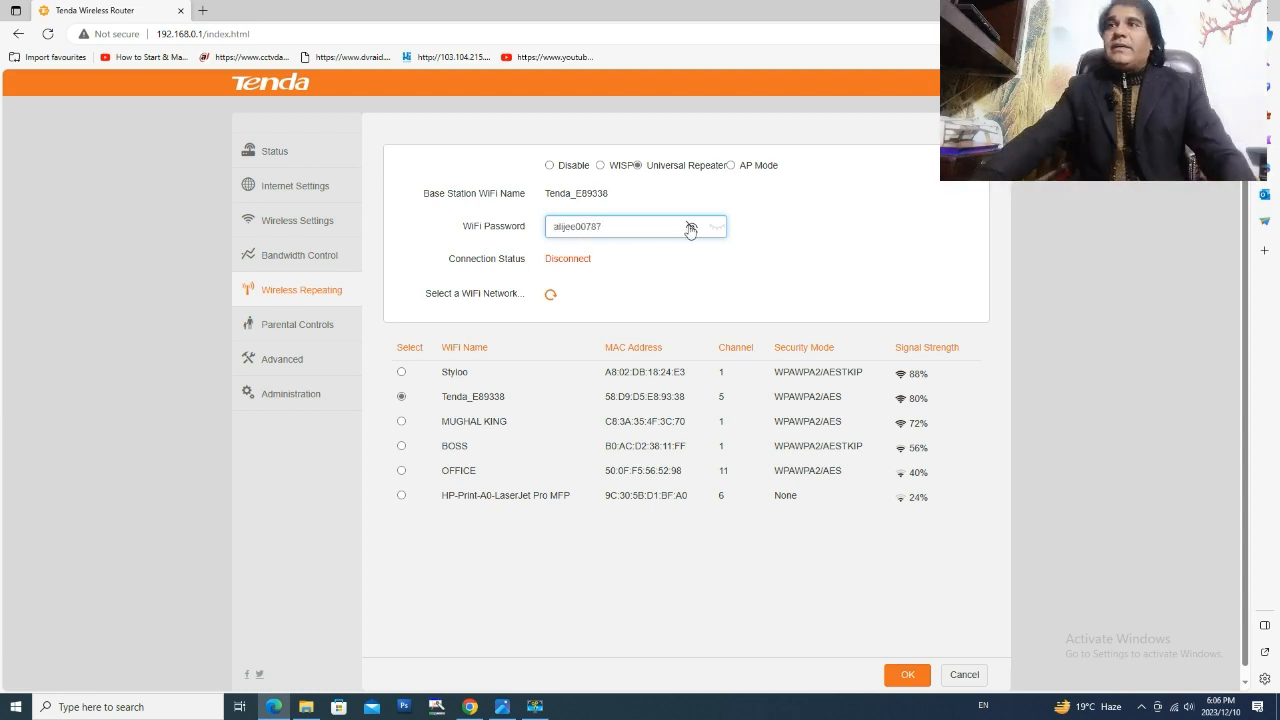
pyautogui.click(690, 229)
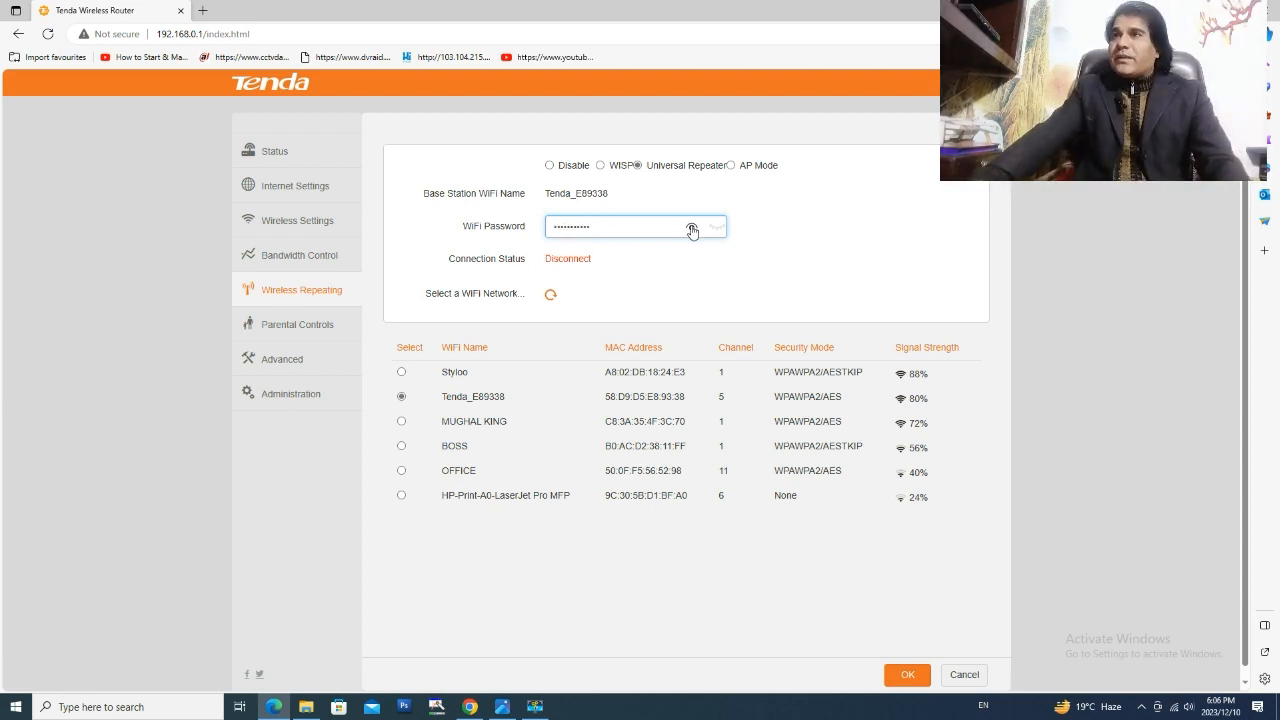
pyautogui.scroll(-1, 912, 605)
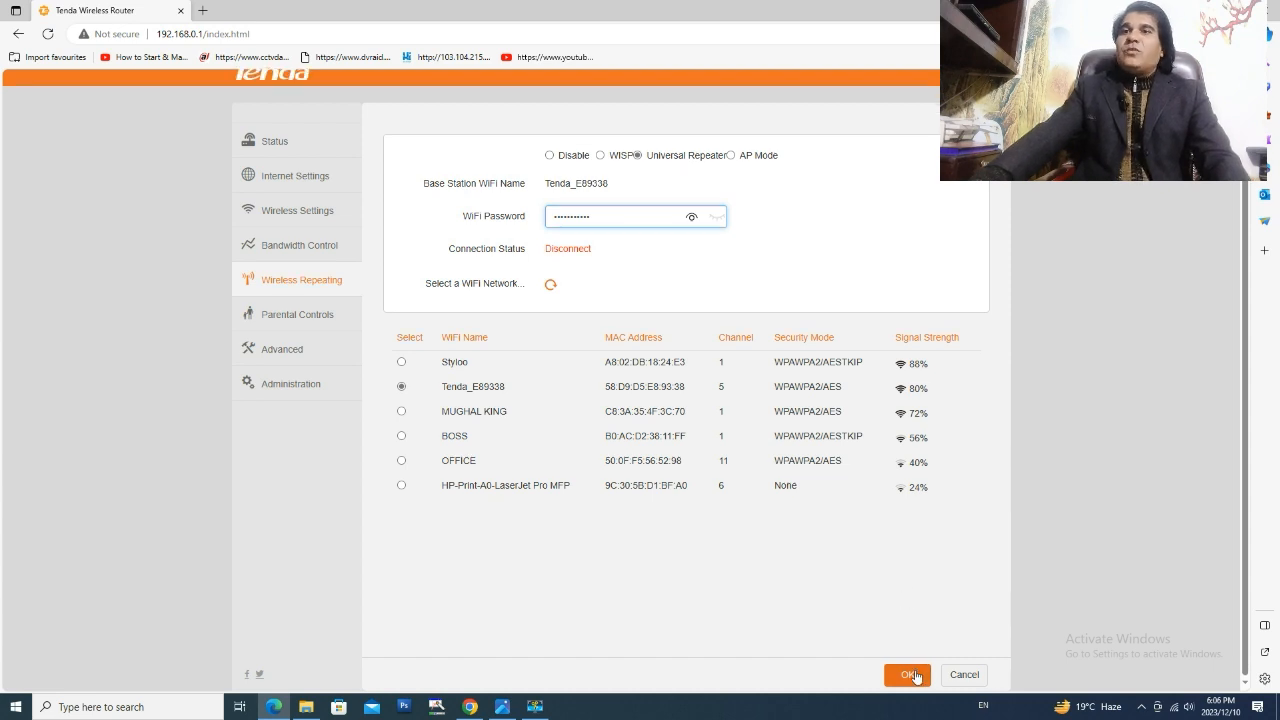
# - Apply the Universal Repeater settings and confirm the router reboot
pyautogui.click(912, 676)
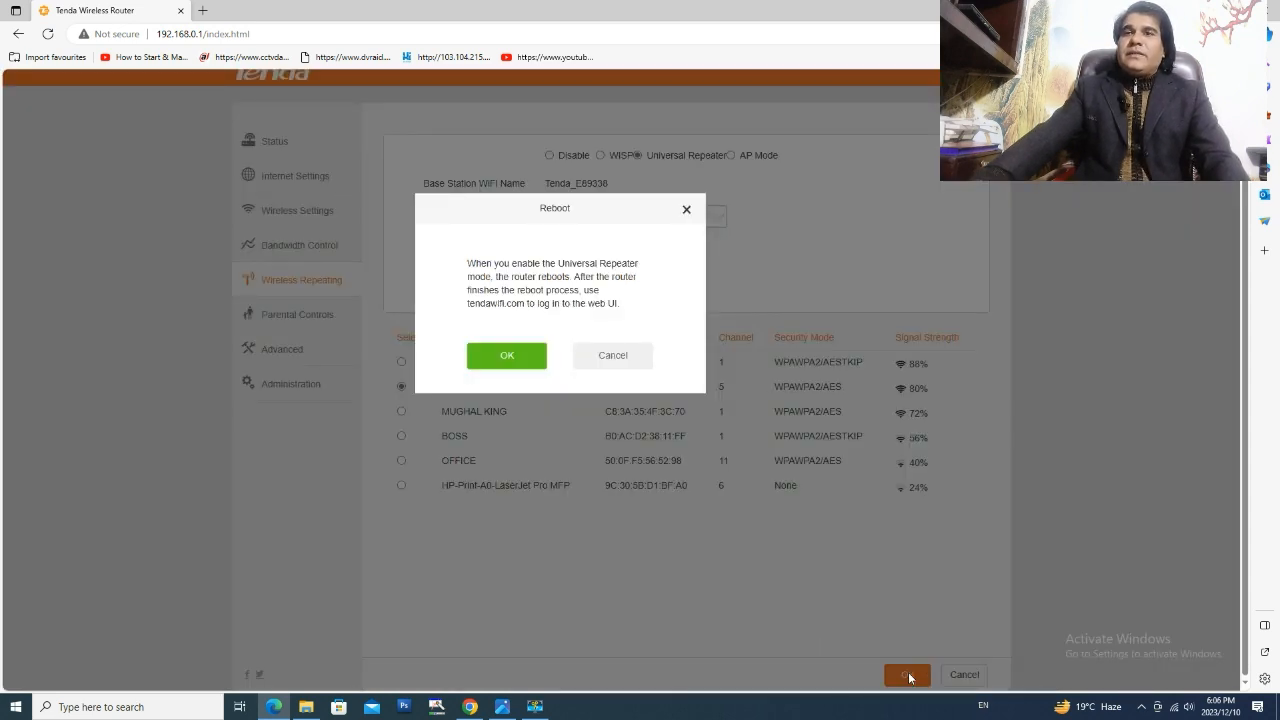
pyautogui.click(531, 362)
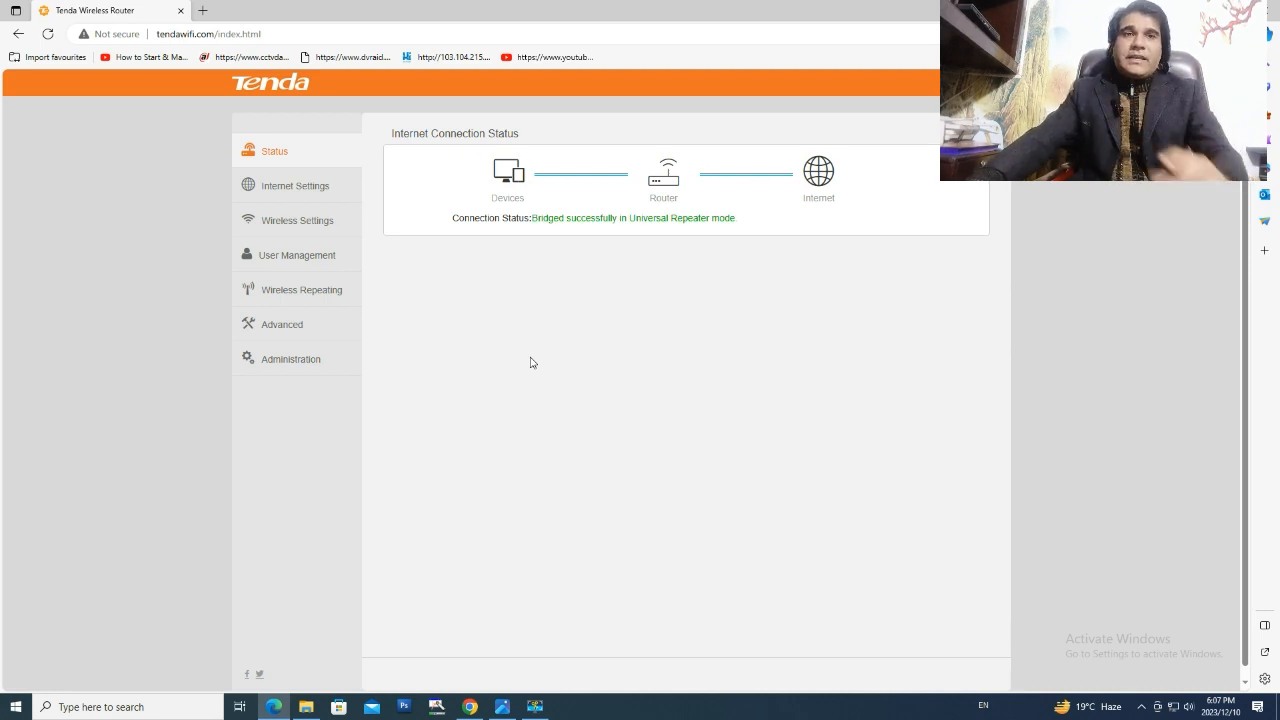
# - Start connecting to Tenda_6C2868 and clear the mistyped security key
pyautogui.click(1176, 707)
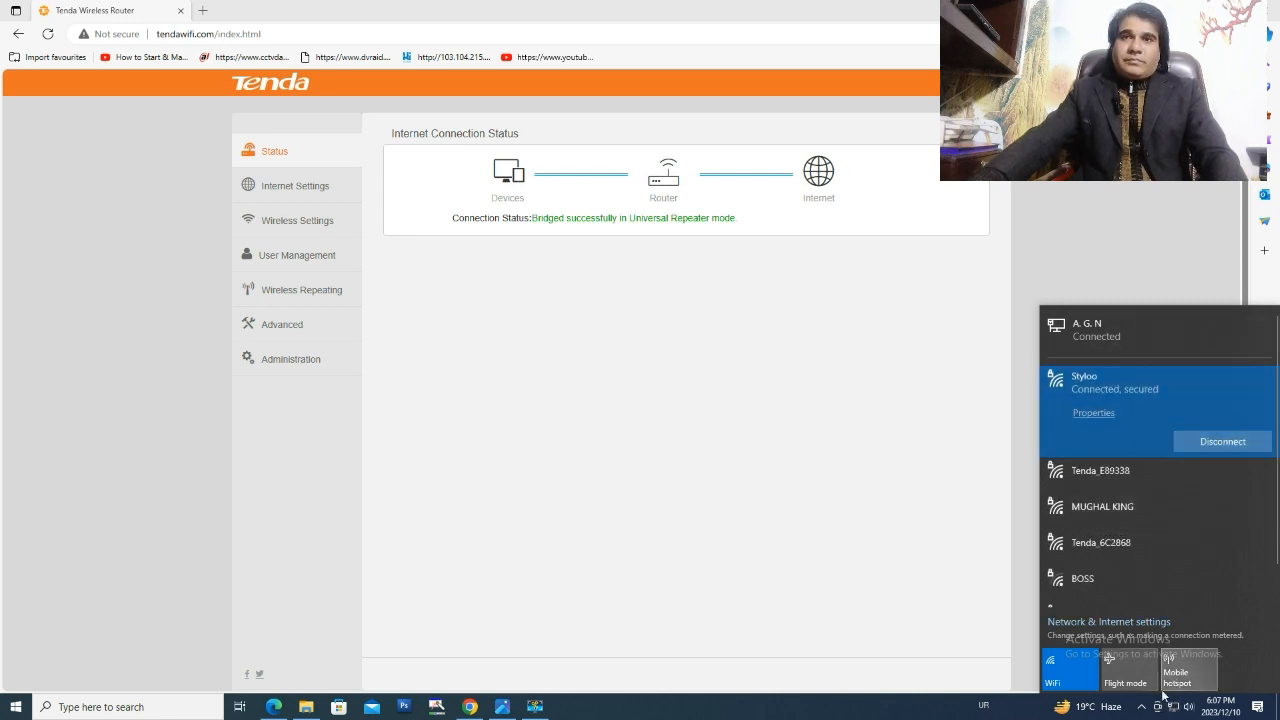
pyautogui.click(1132, 542)
pyautogui.click(1218, 550)
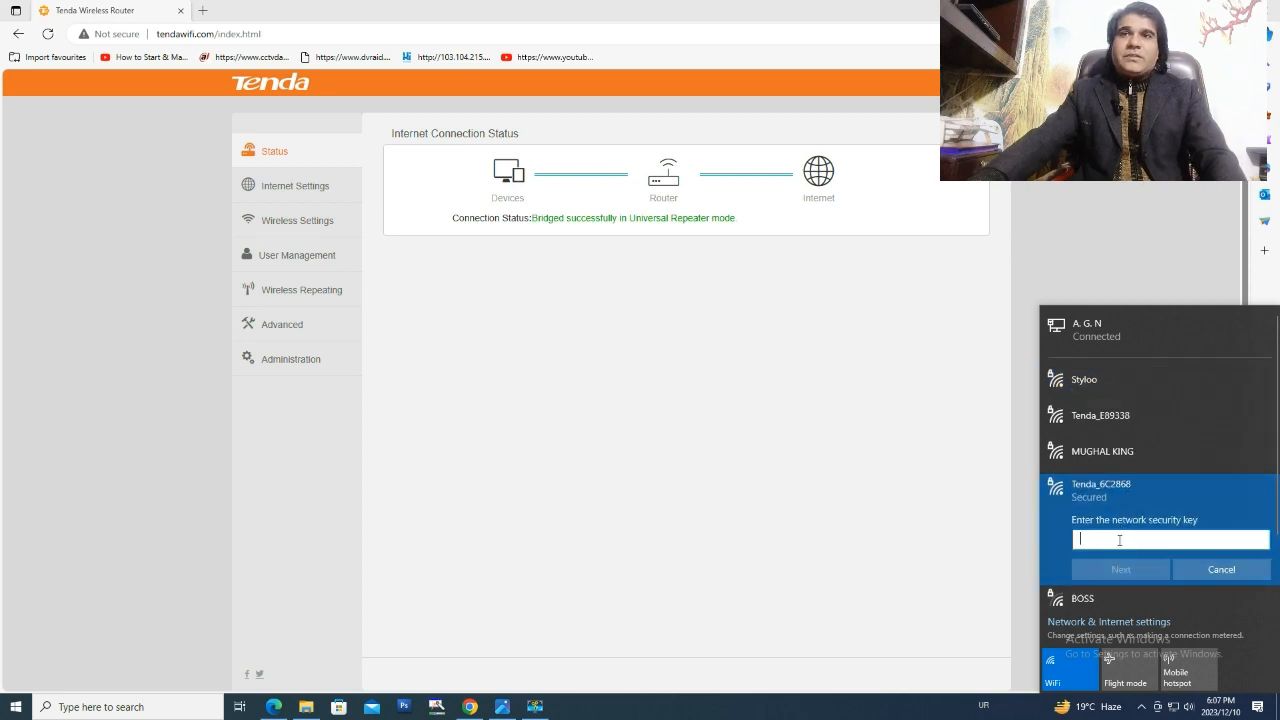
pyautogui.write('•••')
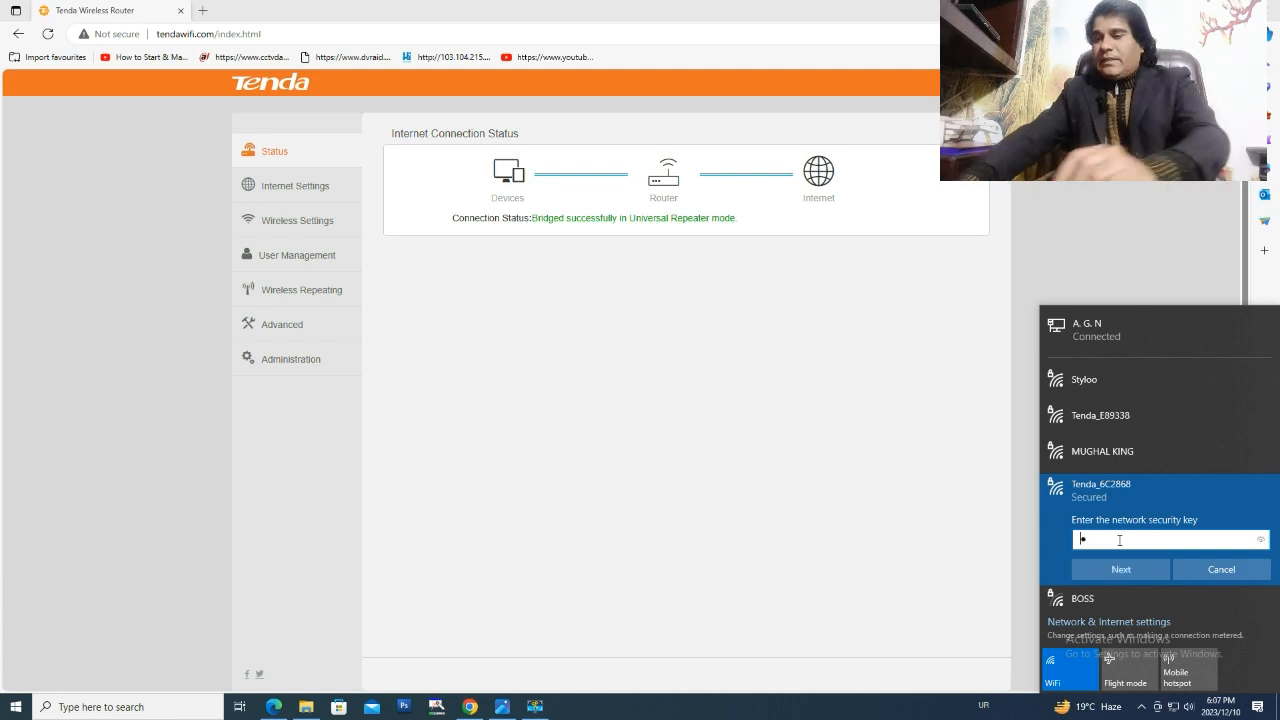
pyautogui.write('•••••')
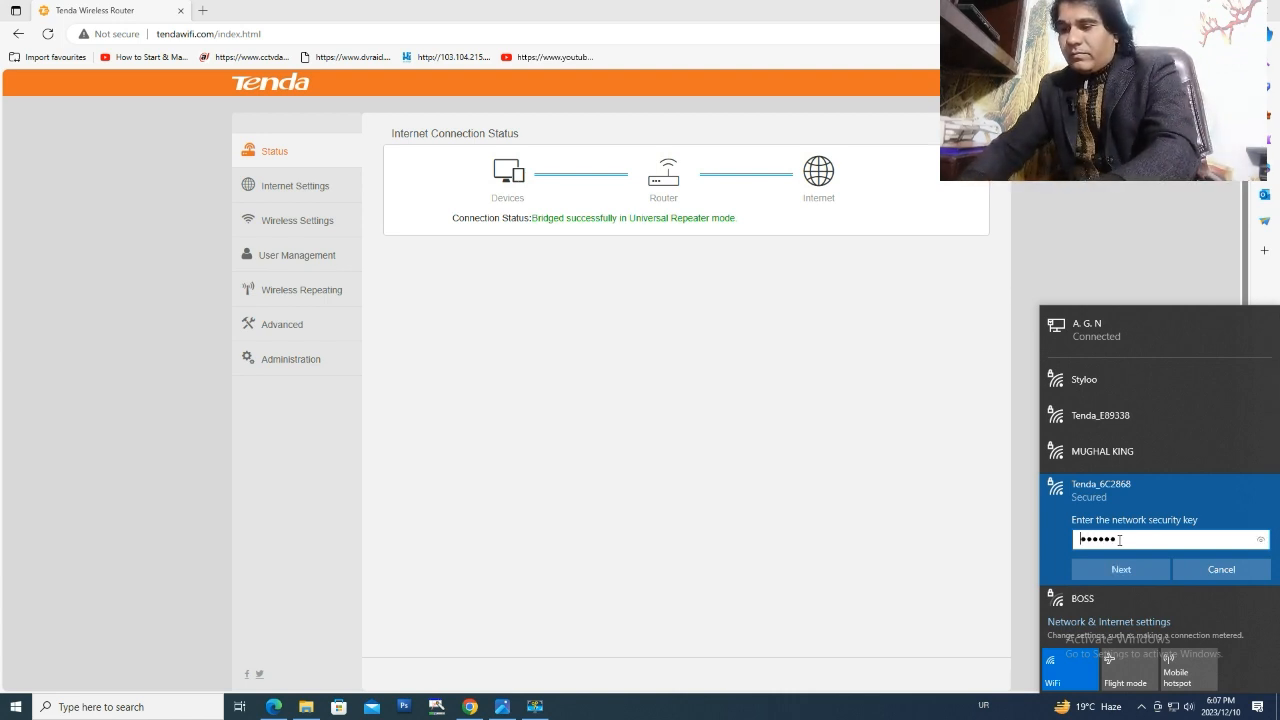
pyautogui.click(1261, 540)
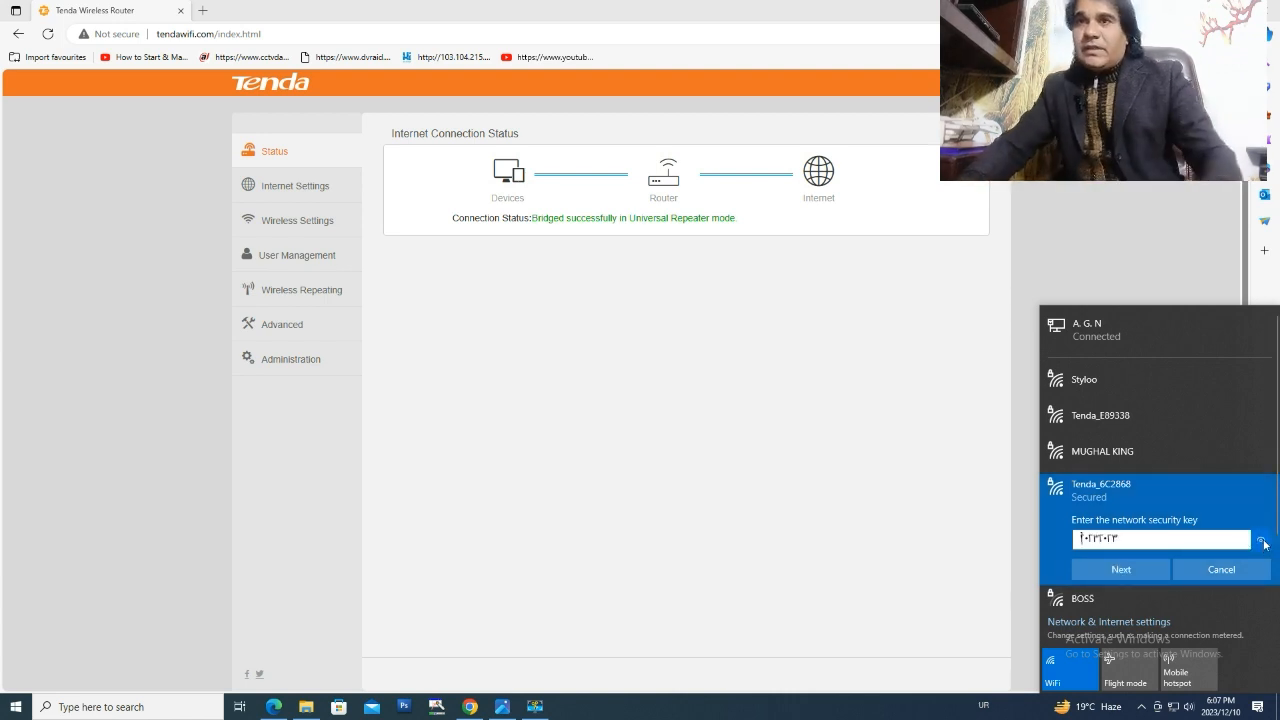
pyautogui.doubleClick(1213, 542)
pyautogui.press('BackSpace')
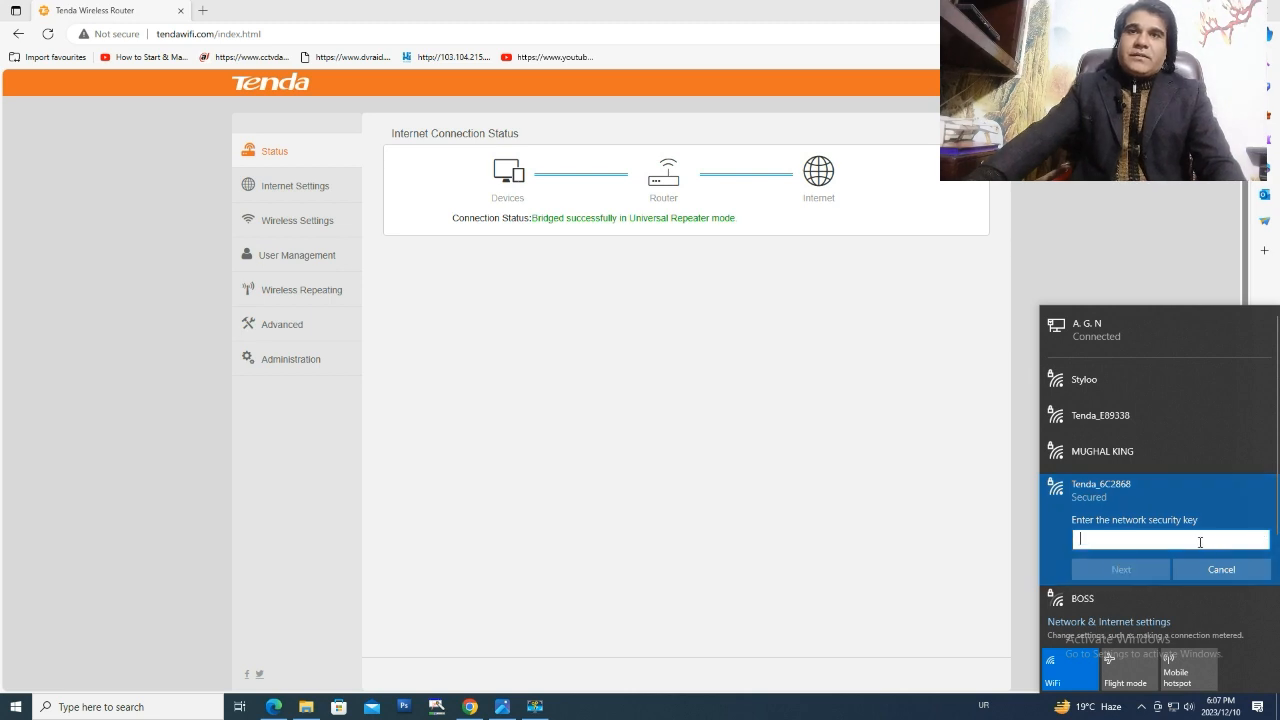
# - Switch input to English, enter the security key and join Tenda_6C2868 as discoverable
pyautogui.click(984, 706)
pyautogui.click(1012, 650)
pyautogui.click(1109, 538)
pyautogui.write('******')
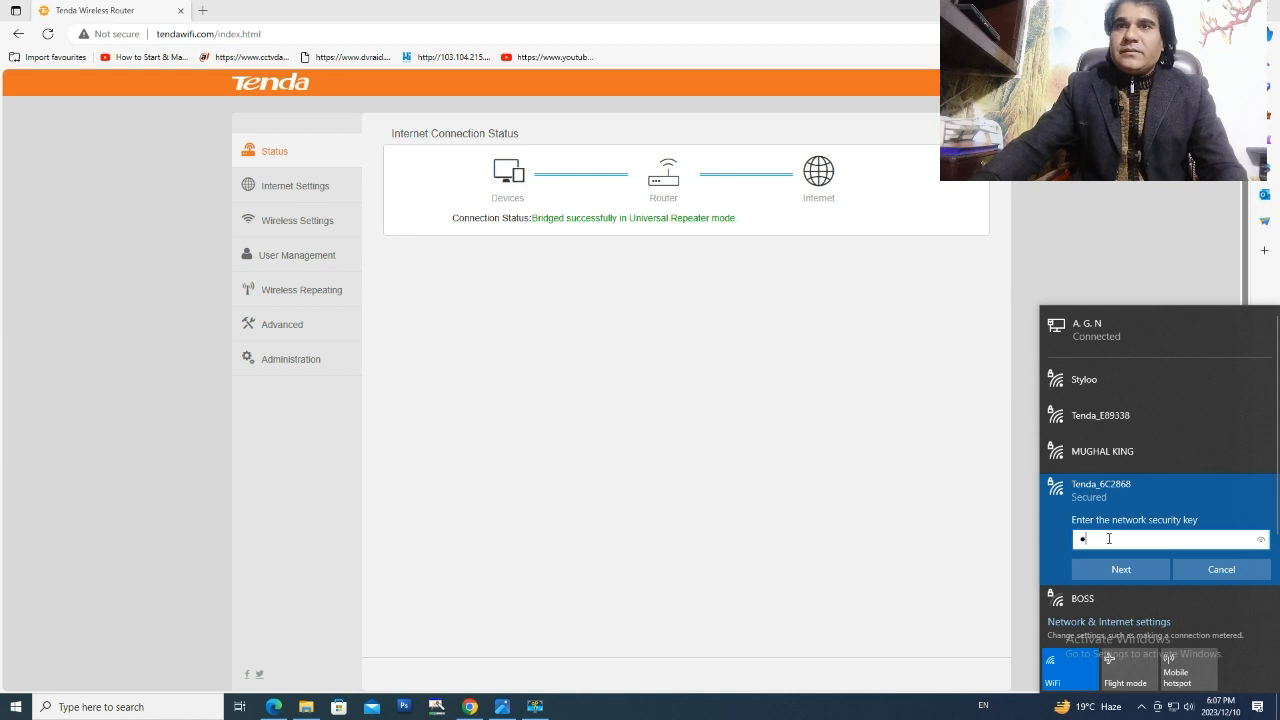
pyautogui.write('**')
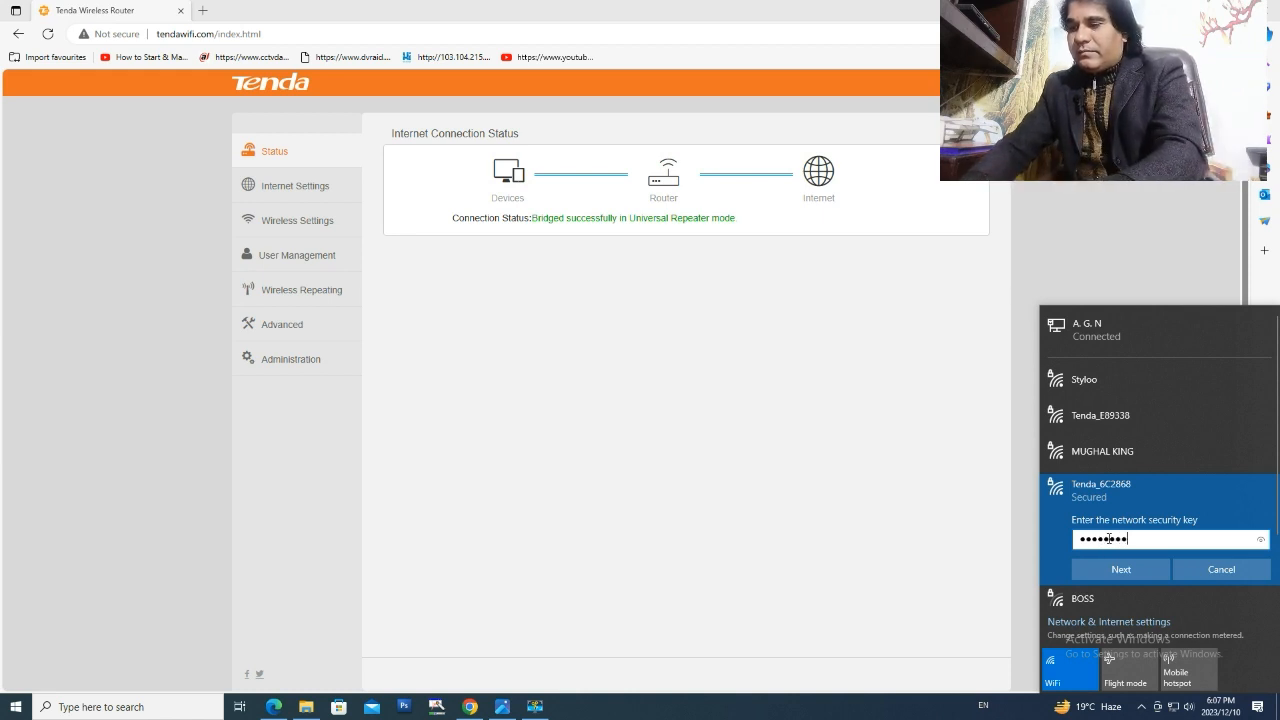
pyautogui.click(1261, 540)
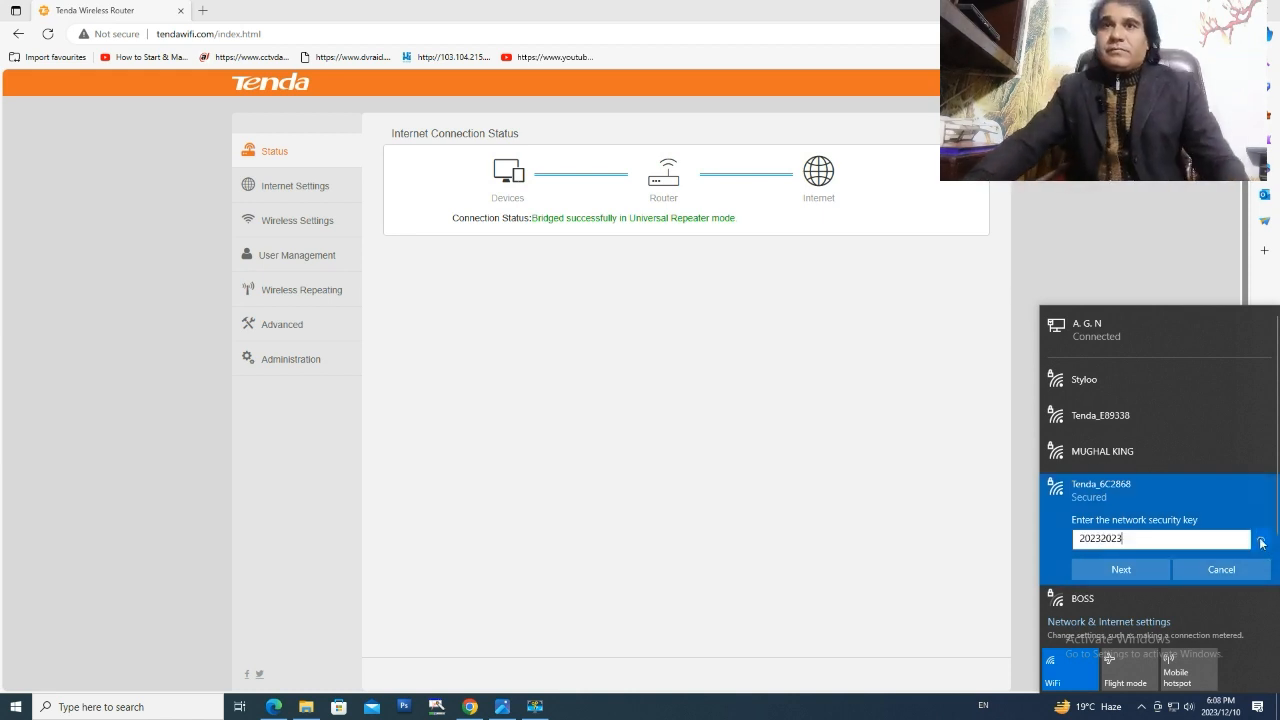
pyautogui.click(1151, 566)
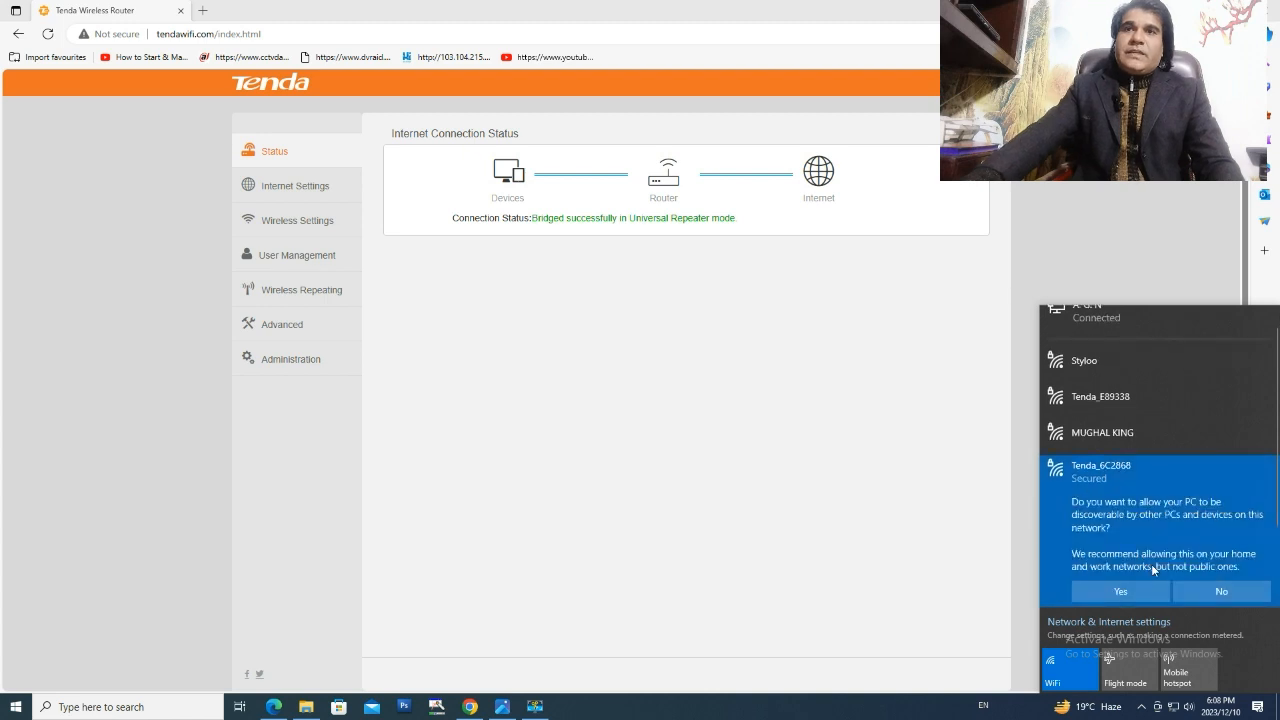
pyautogui.click(1100, 591)
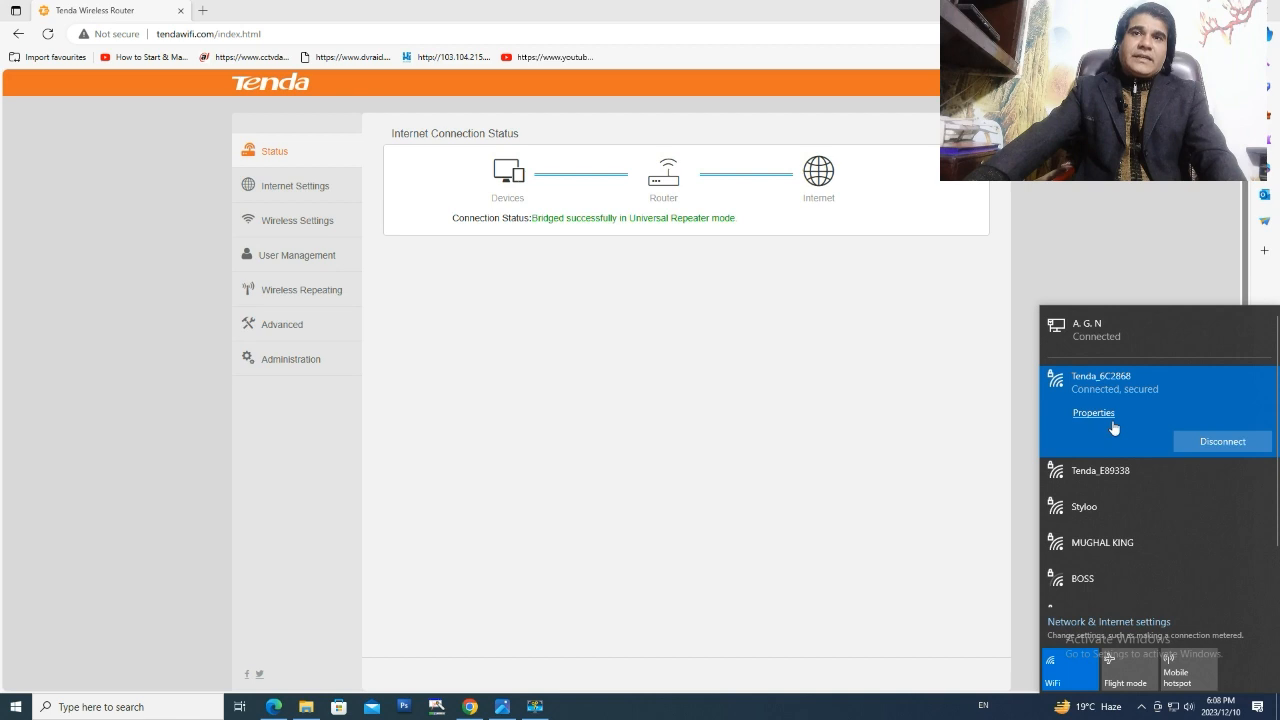
# - Open YouTube in a new browser tab to test the connection
pyautogui.click(615, 471)
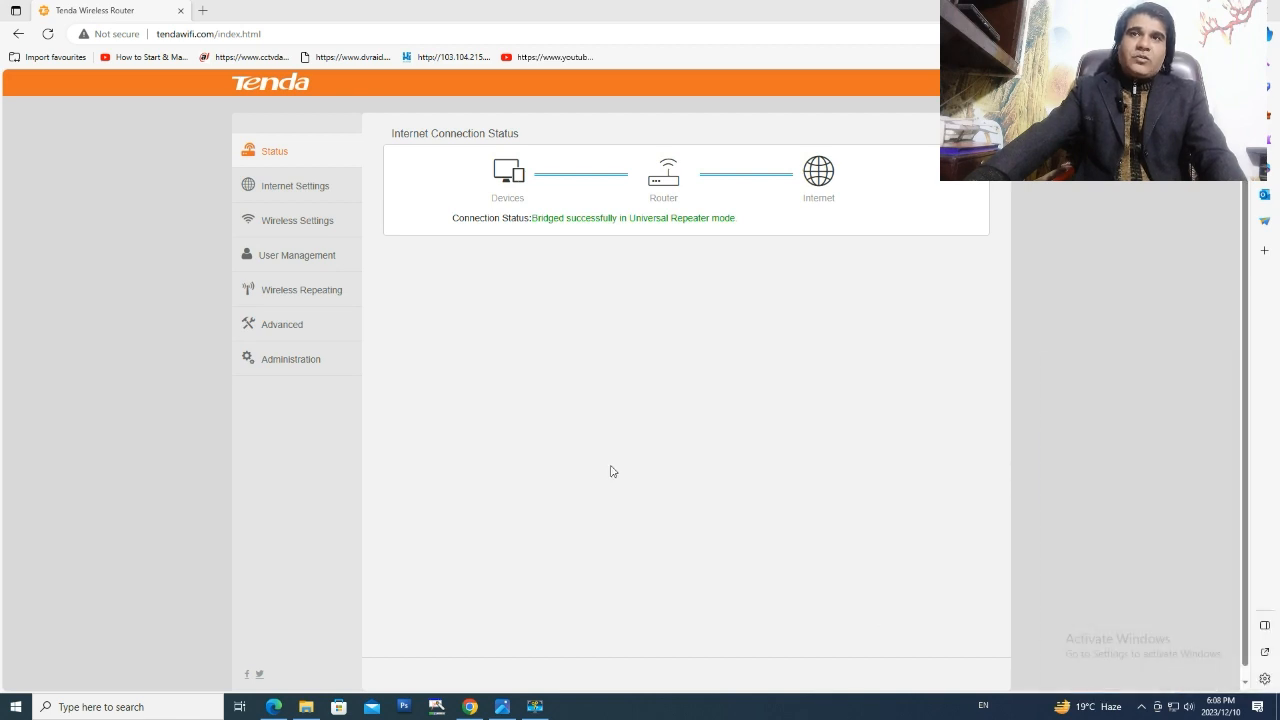
pyautogui.click(200, 10)
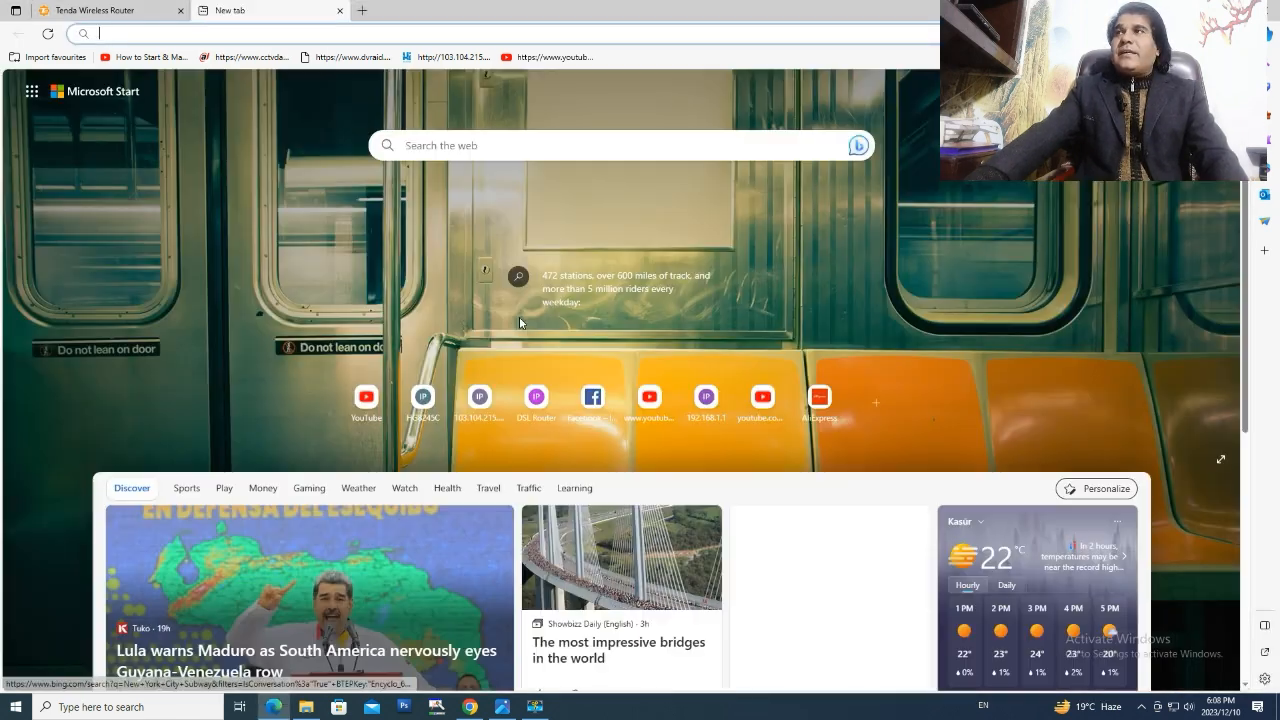
pyautogui.click(376, 402)
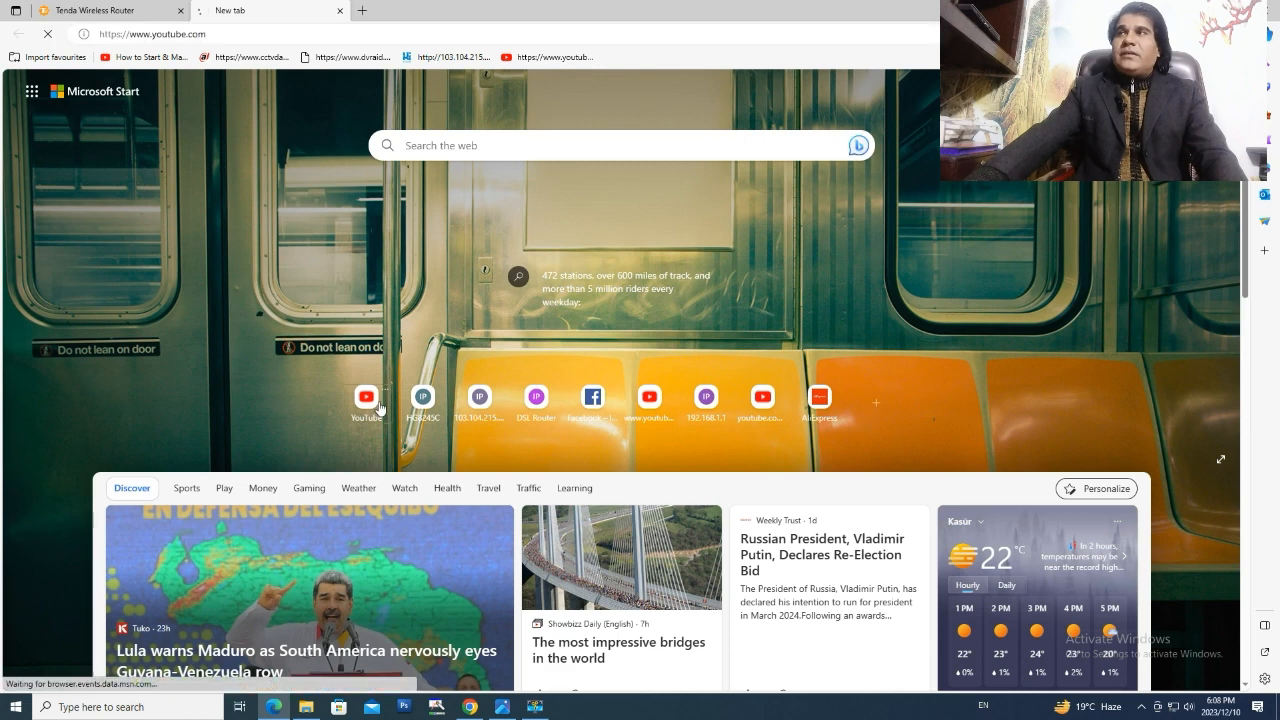